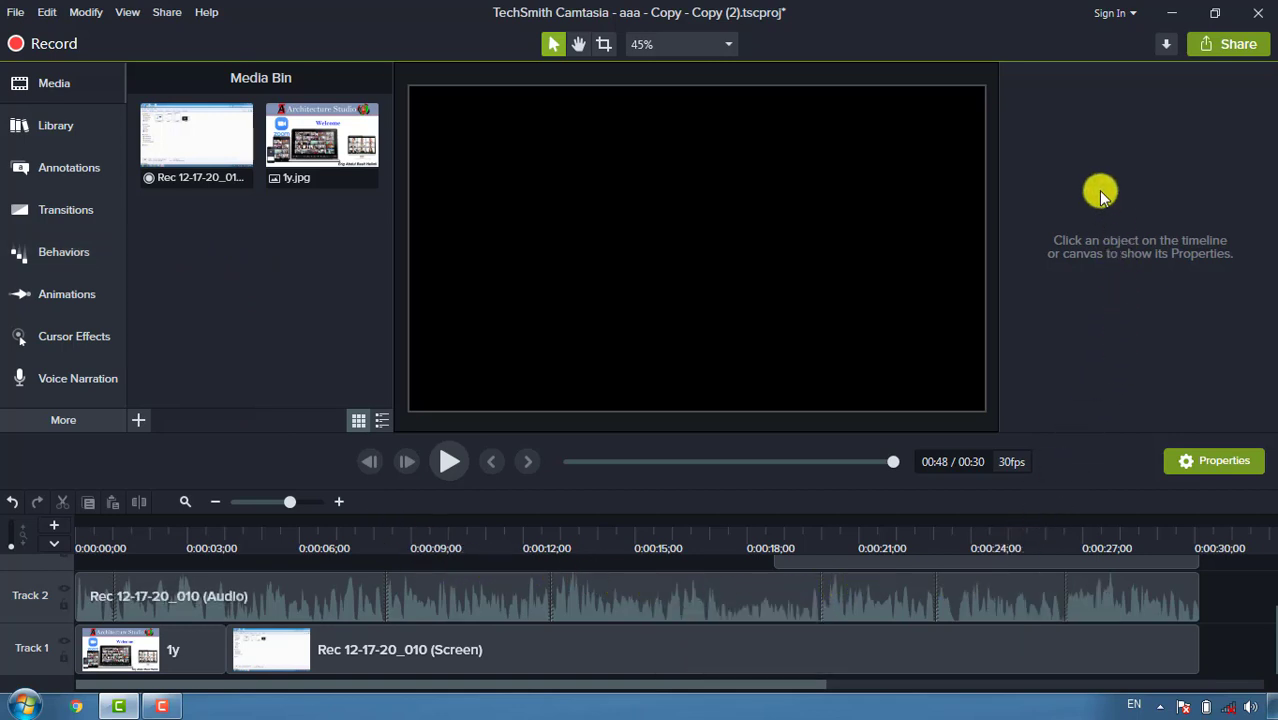
Step: Select the text callout on Track 3 and move the playhead over it to 0:00:20;03
scroll(981, 658, "up", 1)
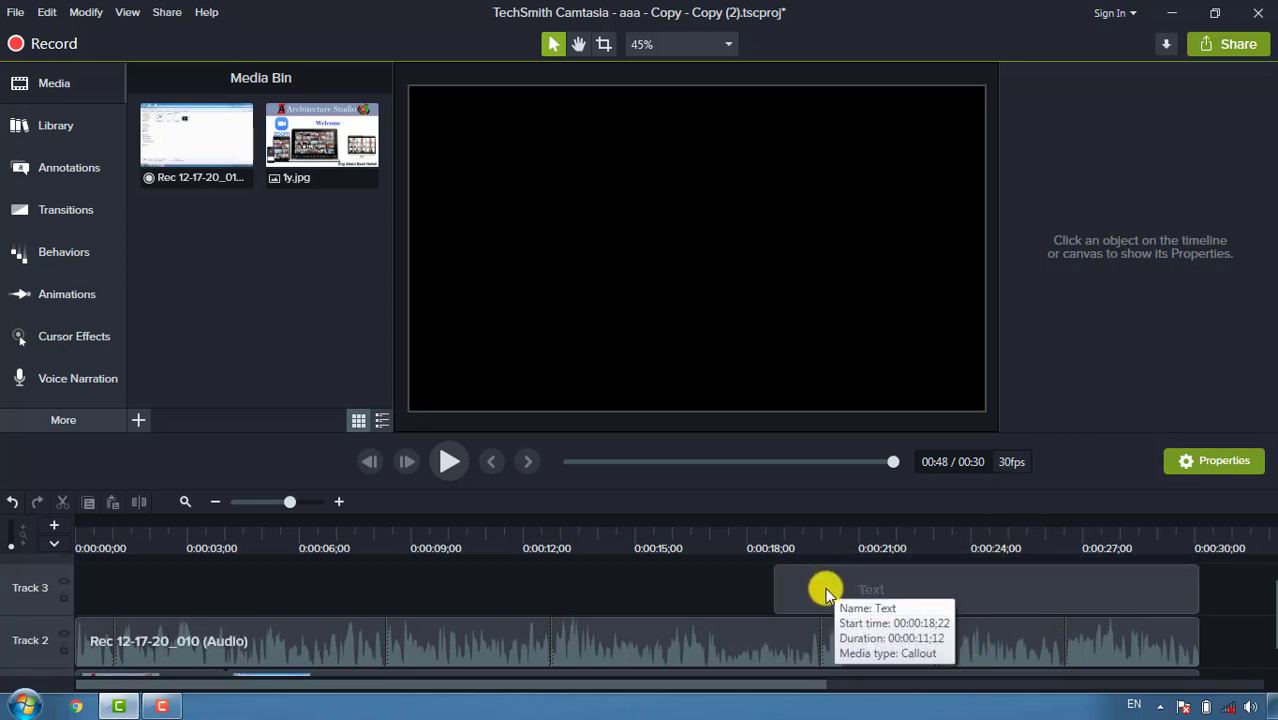
left_click(826, 595)
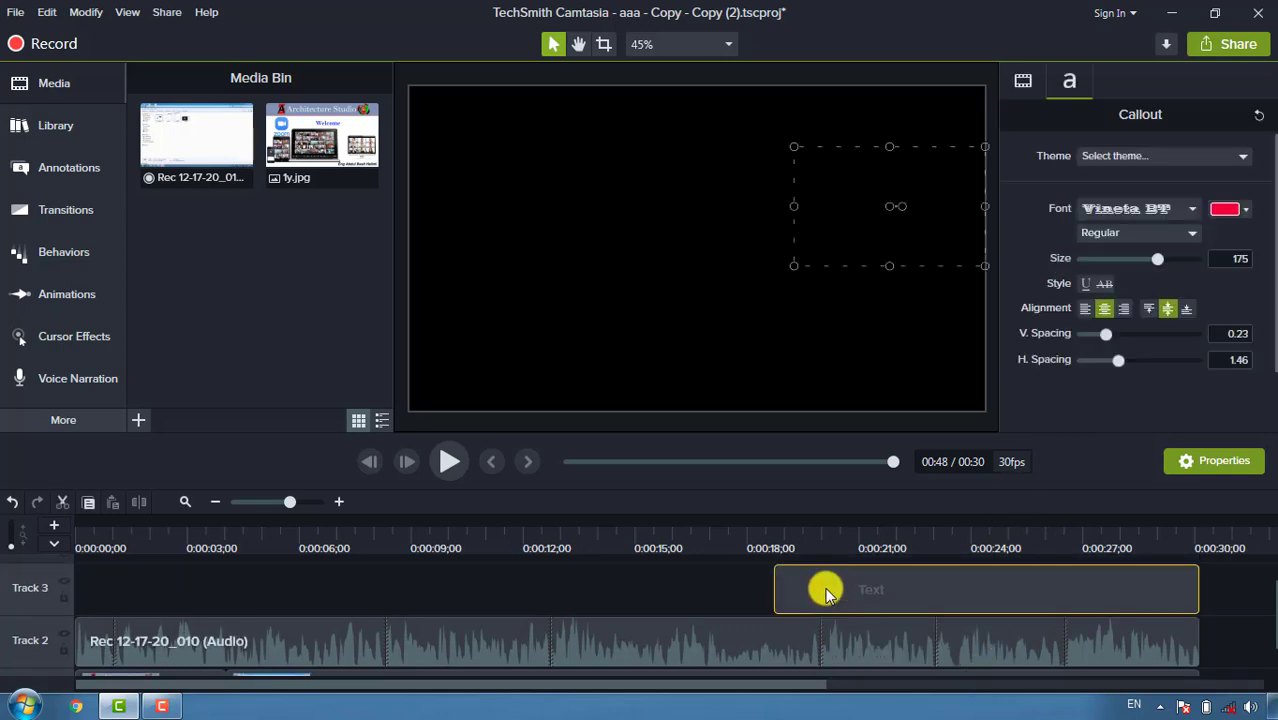
left_click(737, 548)
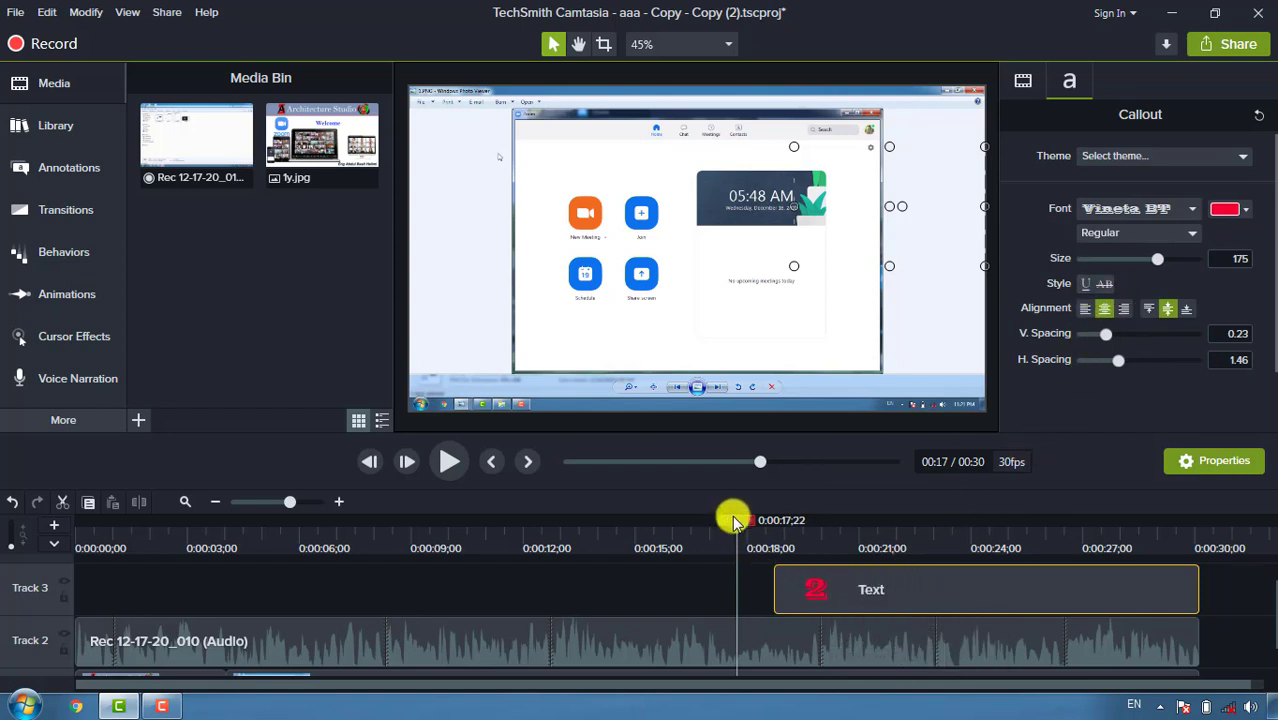
left_click_drag(735, 520, 822, 560)
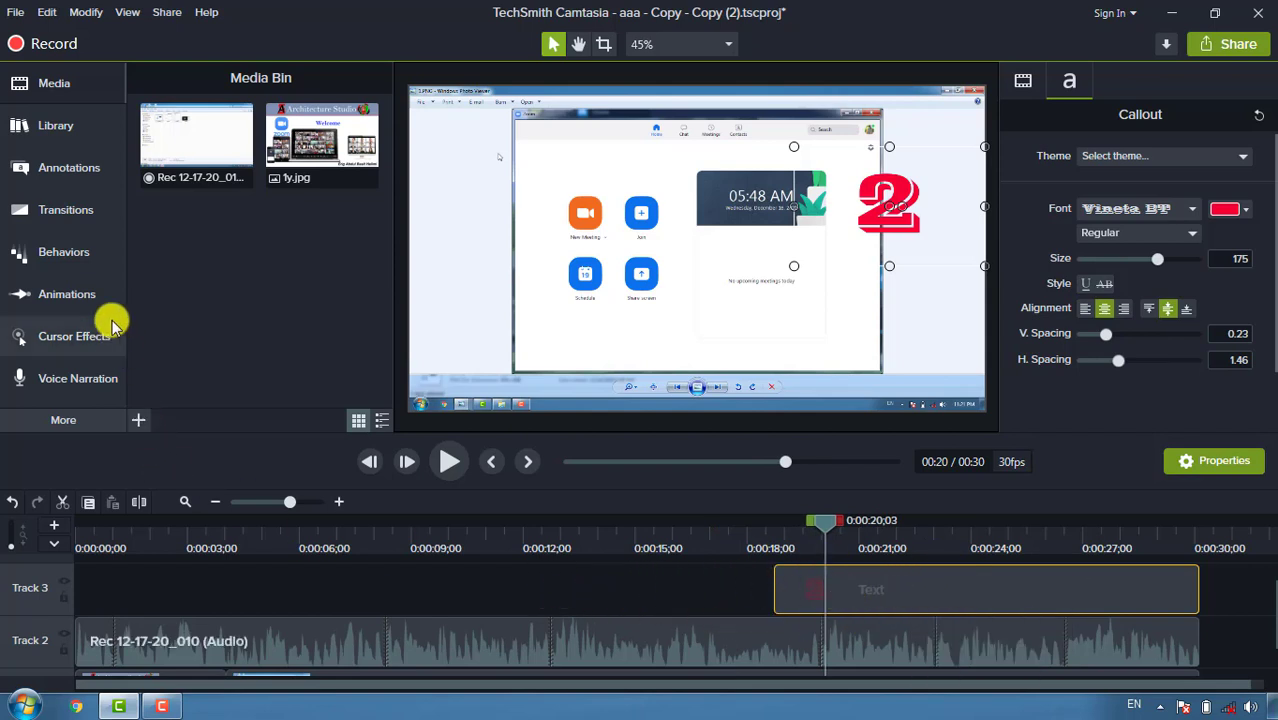
Step: Apply the Cursor Highlight effect to the screen recording clip on Track 1
scroll(562, 619, "down", 2)
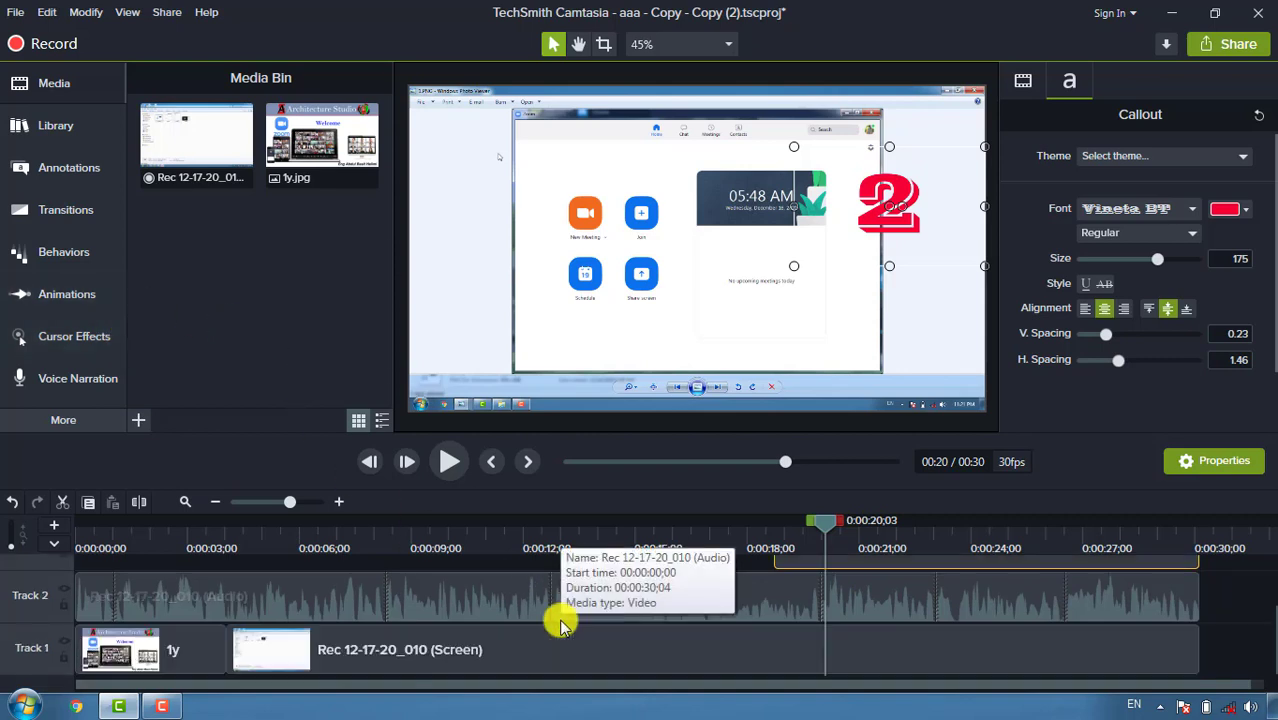
left_click_drag(23, 365, 471, 477)
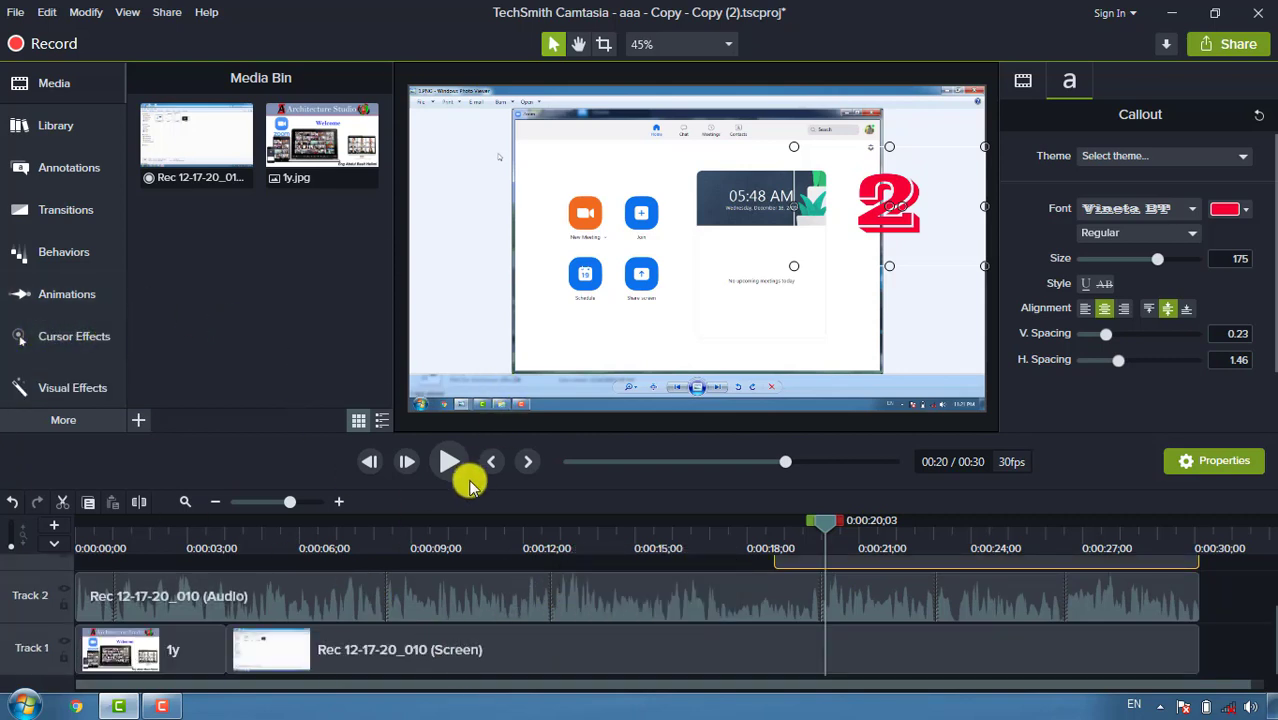
left_click(74, 340)
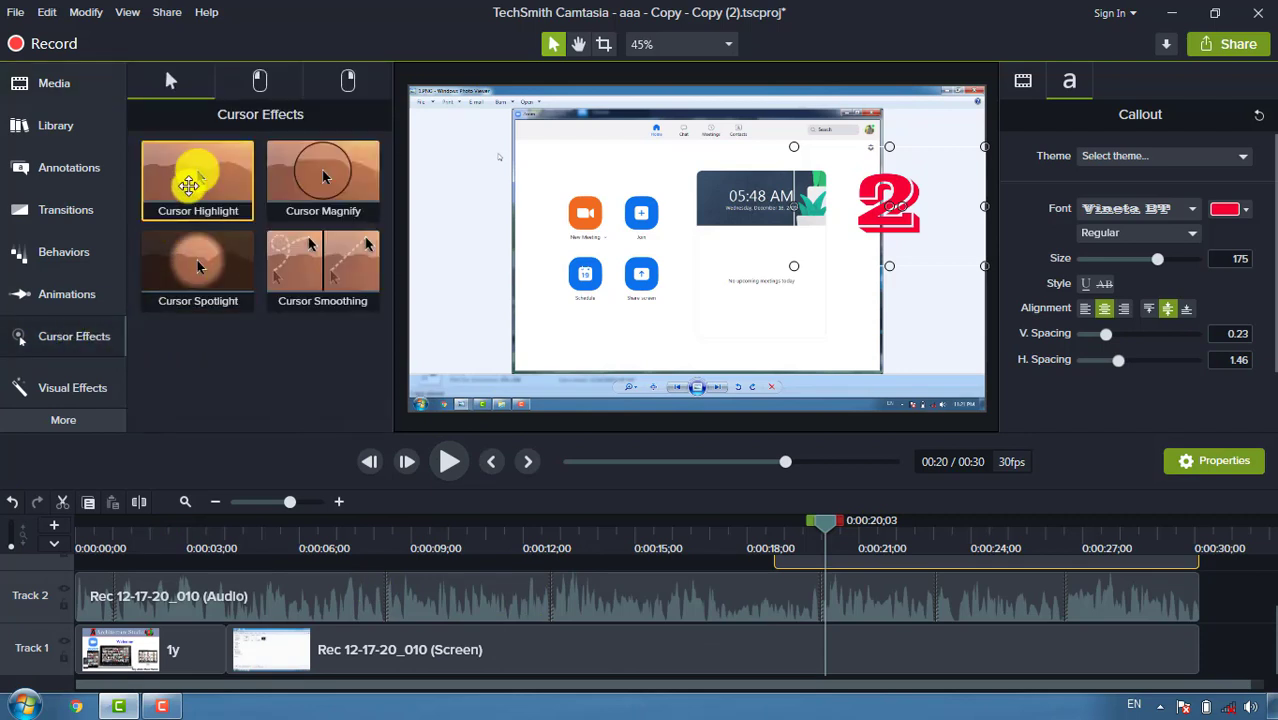
left_click_drag(188, 186, 422, 650)
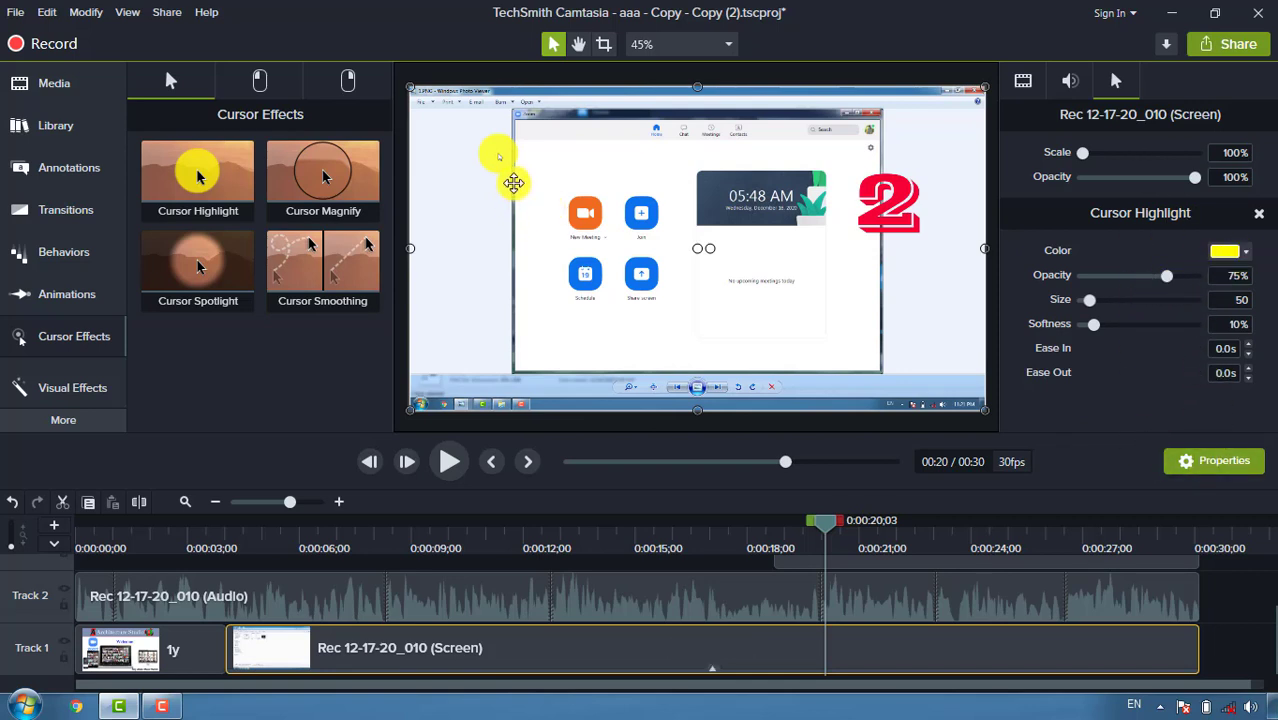
Step: Set the cursor highlight's color to #FF0054, opacity to 66%, size to 37 and softness to 28%
left_click(1243, 253)
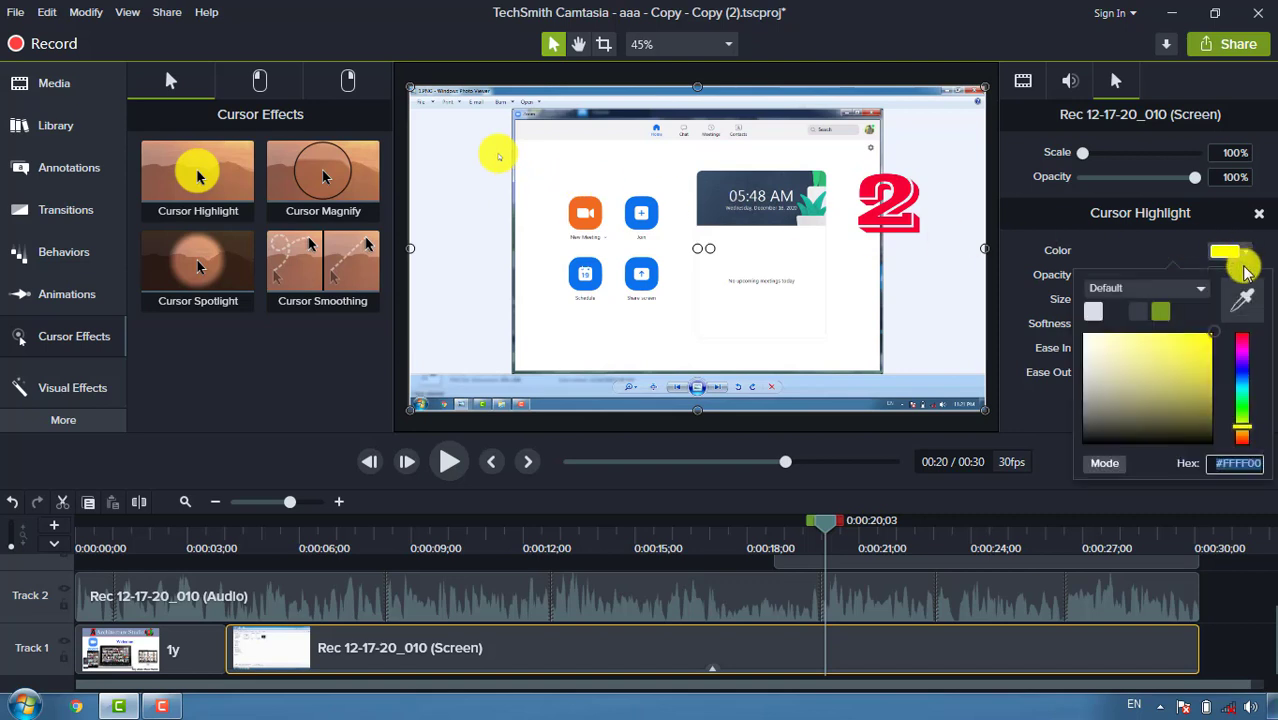
left_click(1243, 345)
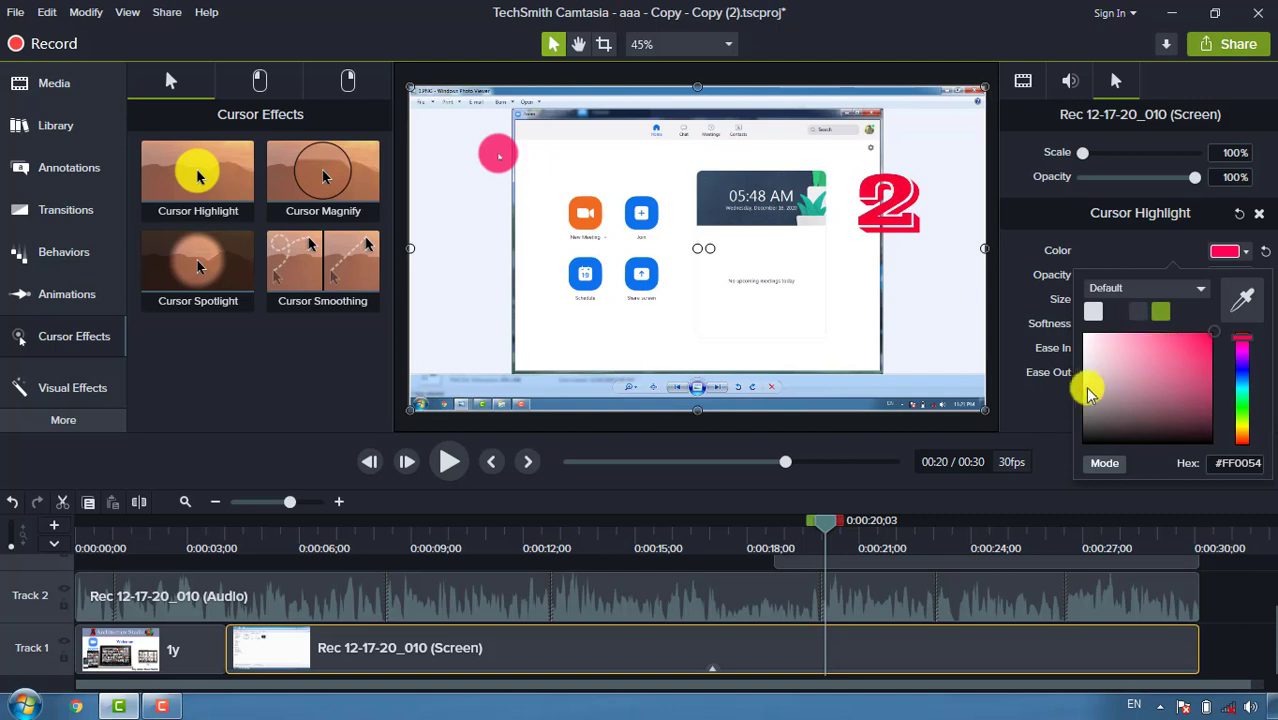
left_click(1040, 418)
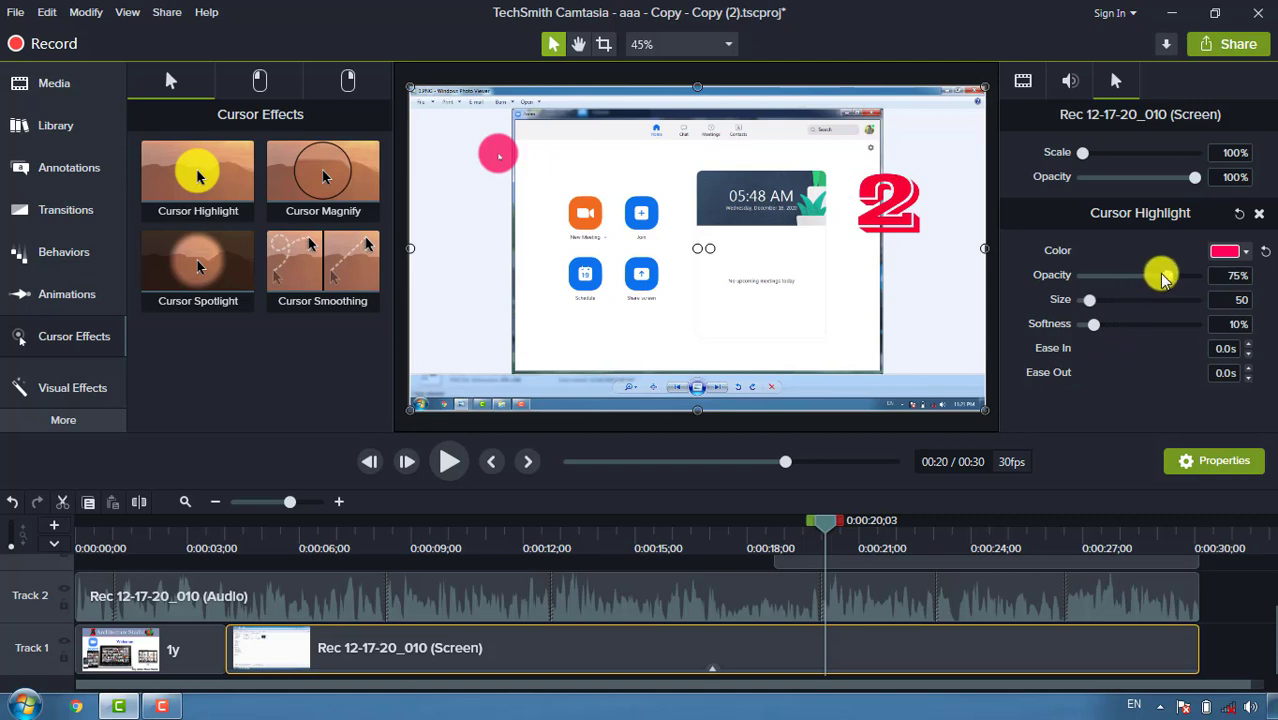
mouse_move(1155, 278)
left_mouse_down()
mouse_move(1093, 271)
mouse_move(1156, 276)
left_mouse_up()
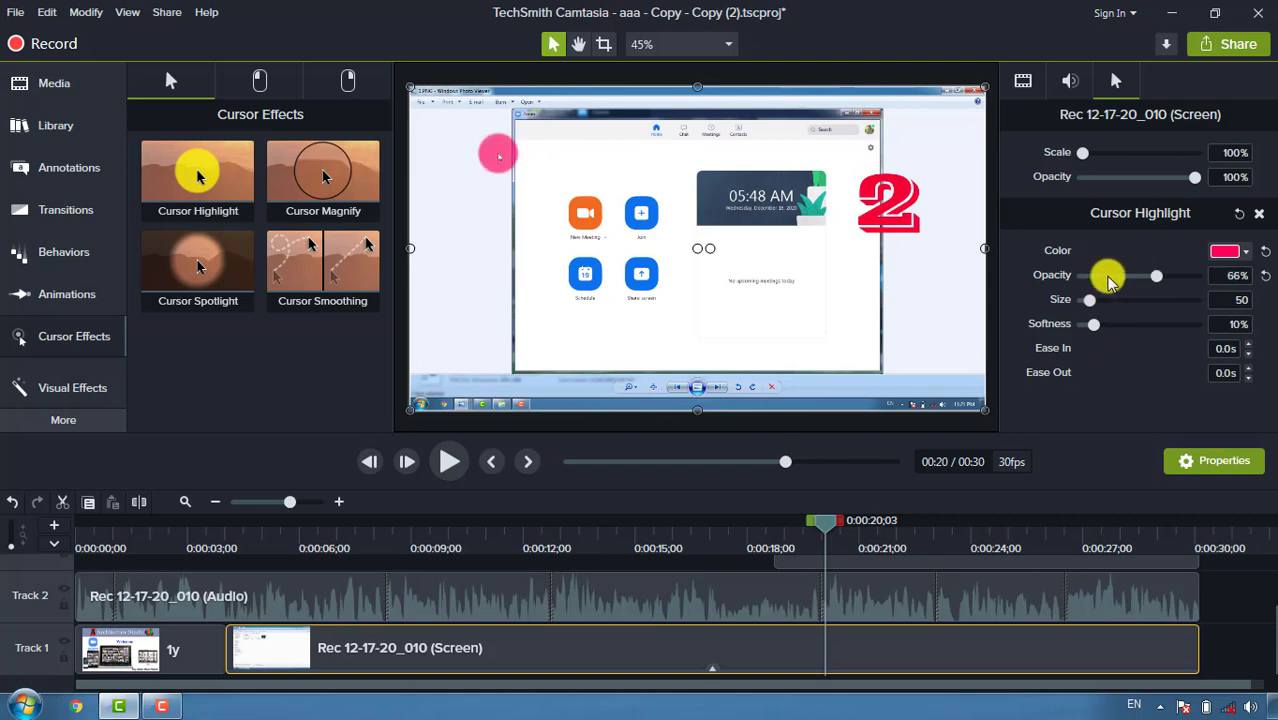
left_click_drag(1097, 304, 1116, 336)
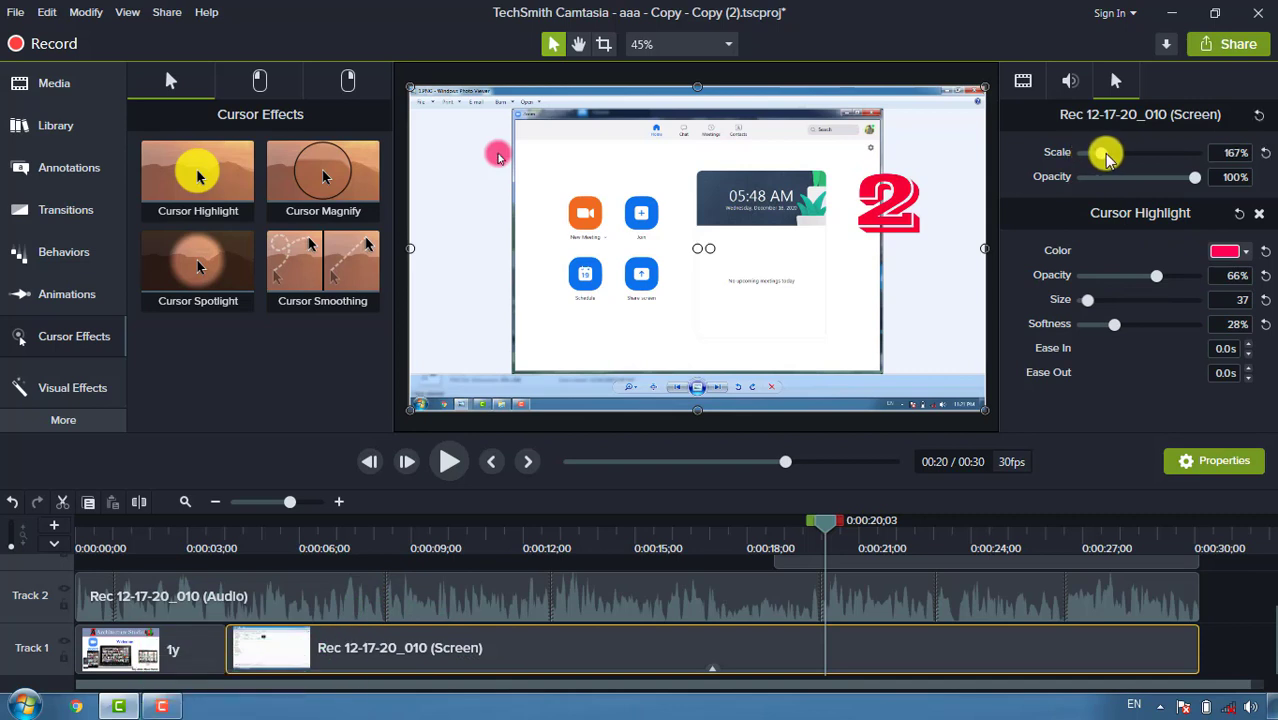
Step: Scale the recording's cursor to 420% and preview the clip up to 0:00:22;16
left_click_drag(1146, 160, 1168, 163)
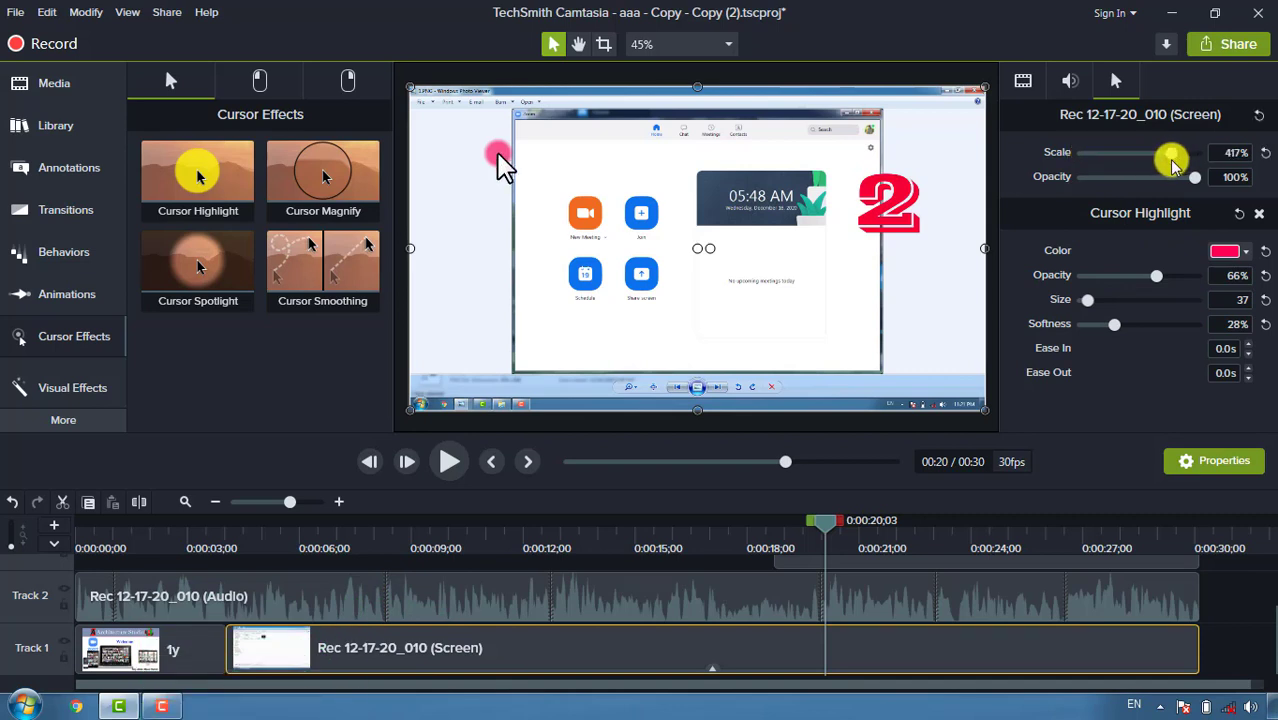
left_click_drag(1174, 163, 1177, 163)
left_click(458, 461)
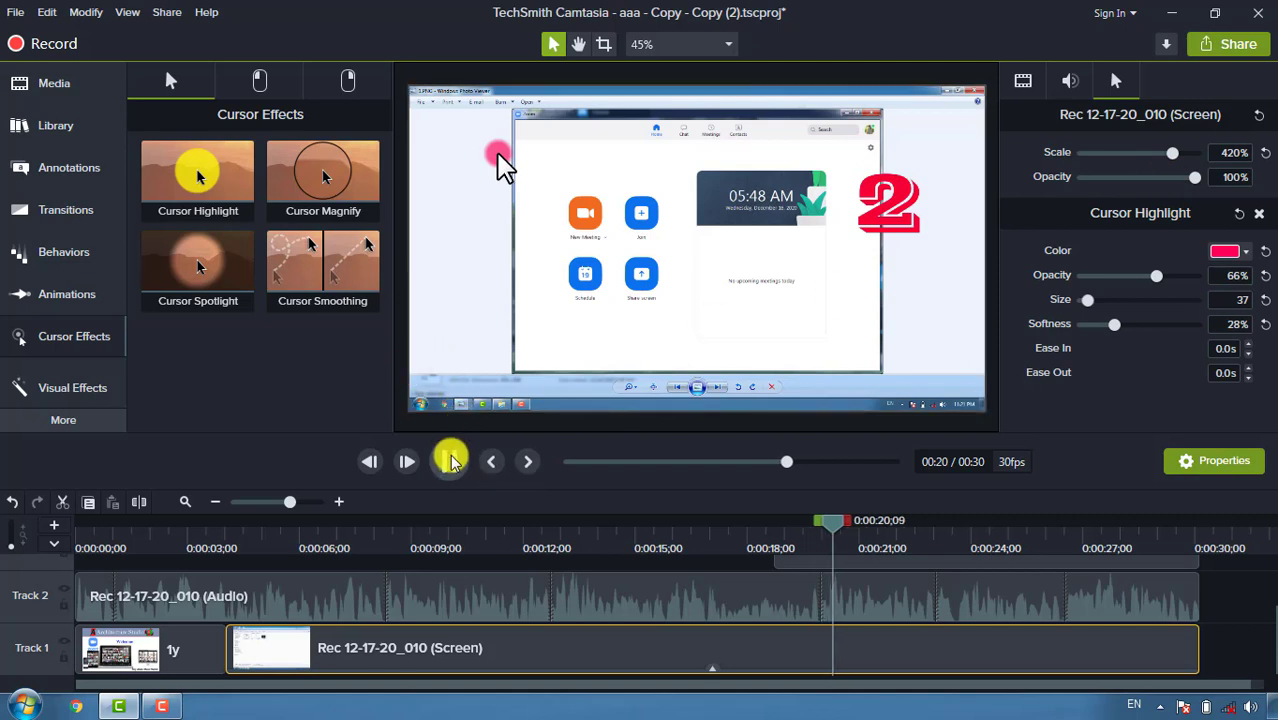
left_click(492, 179)
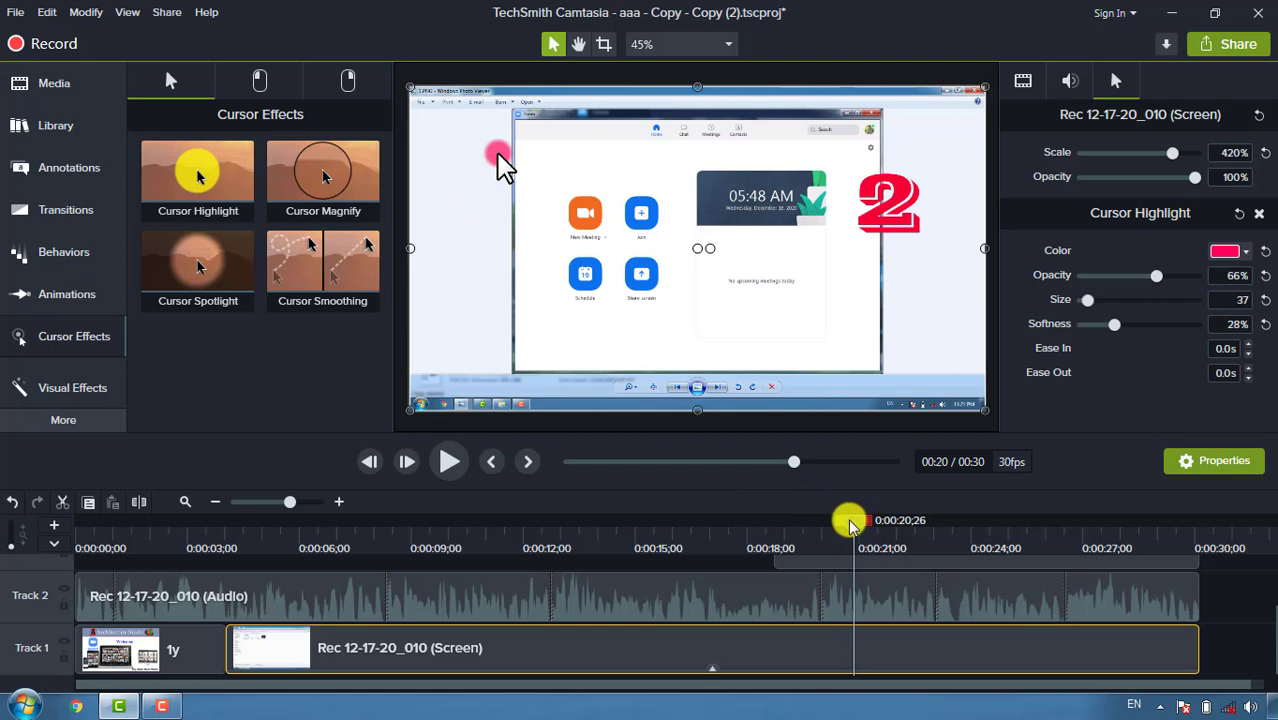
left_click_drag(851, 525, 916, 600)
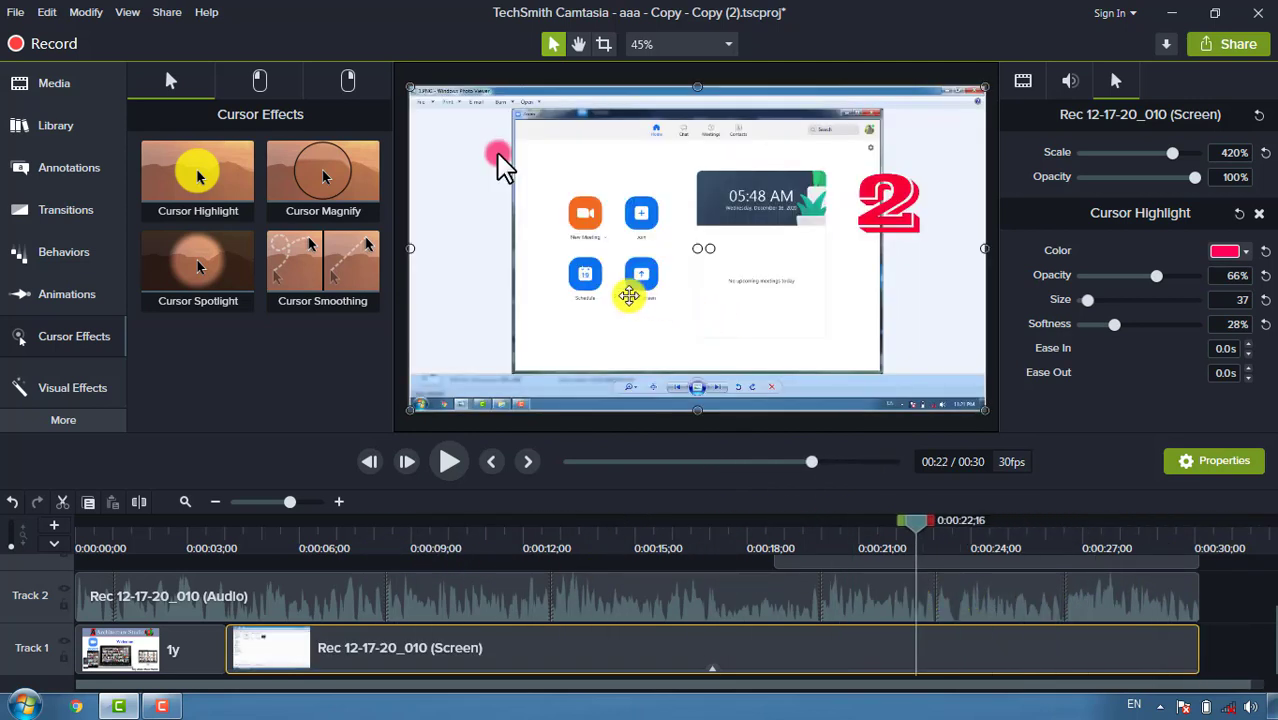
left_click(1240, 594)
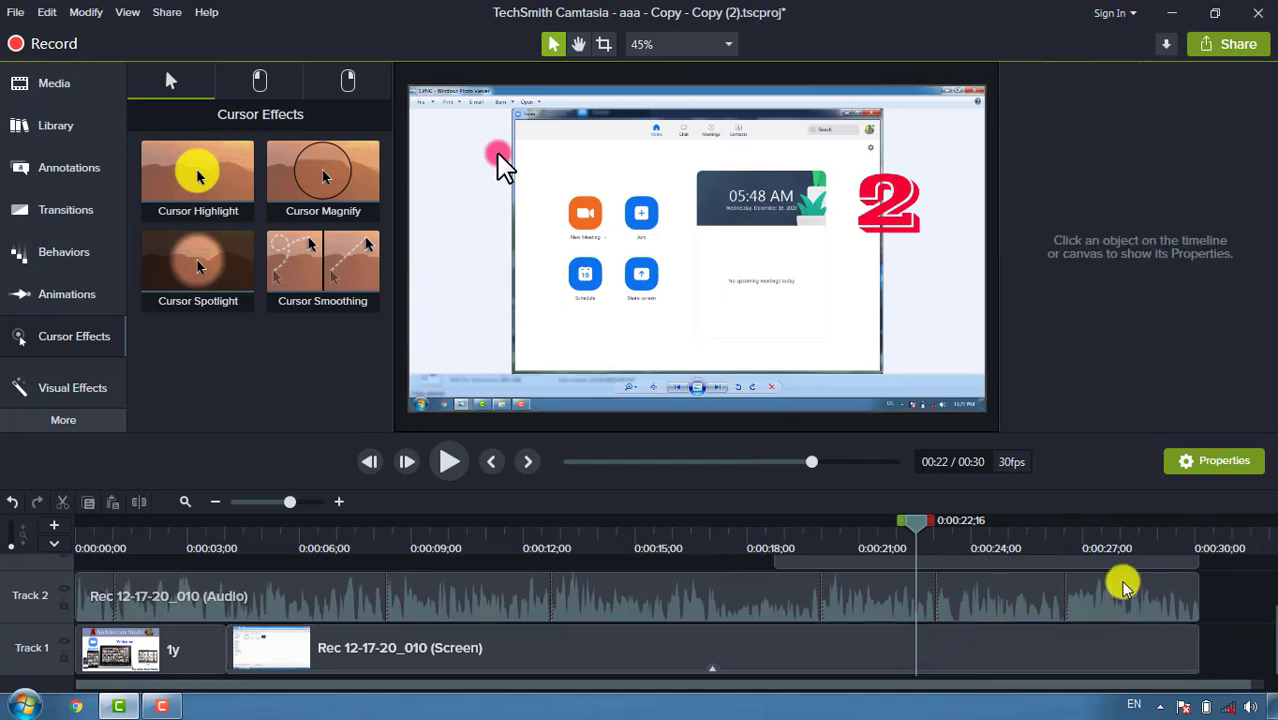
Step: Change the font of the "2" text callout on Track 3 to BatangChe
scroll(965, 630, "up", 1)
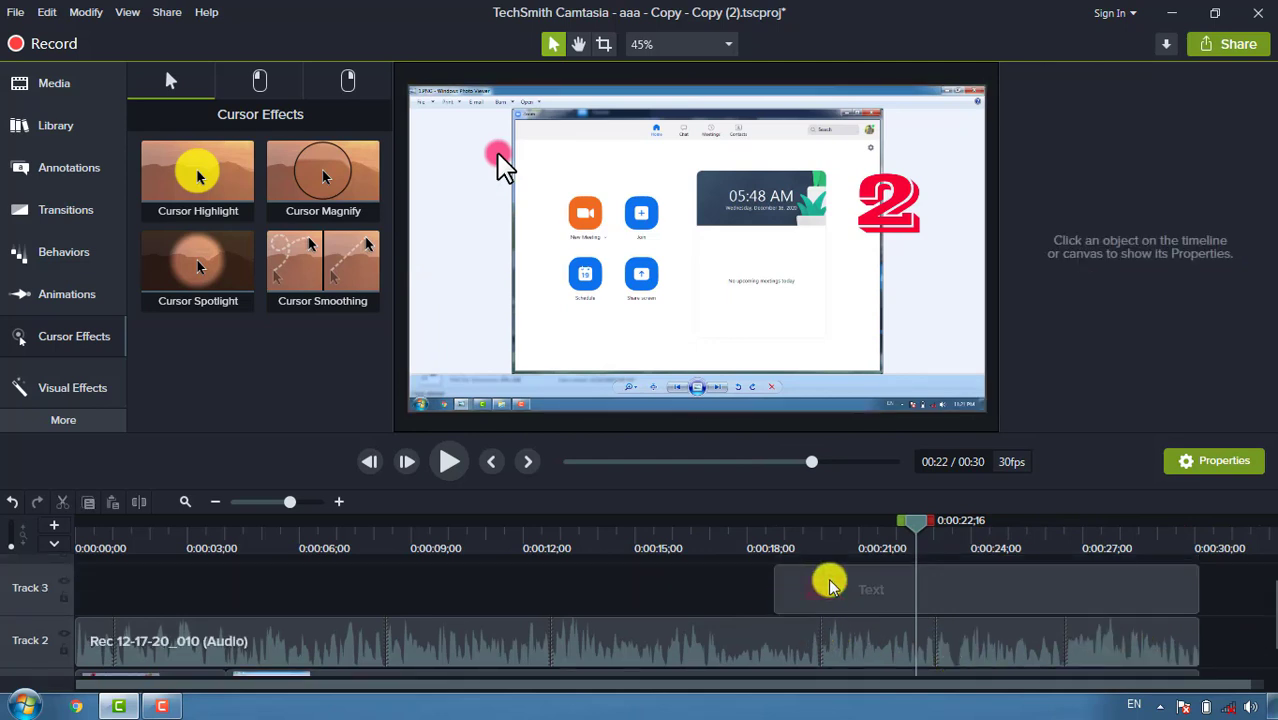
left_click(806, 603)
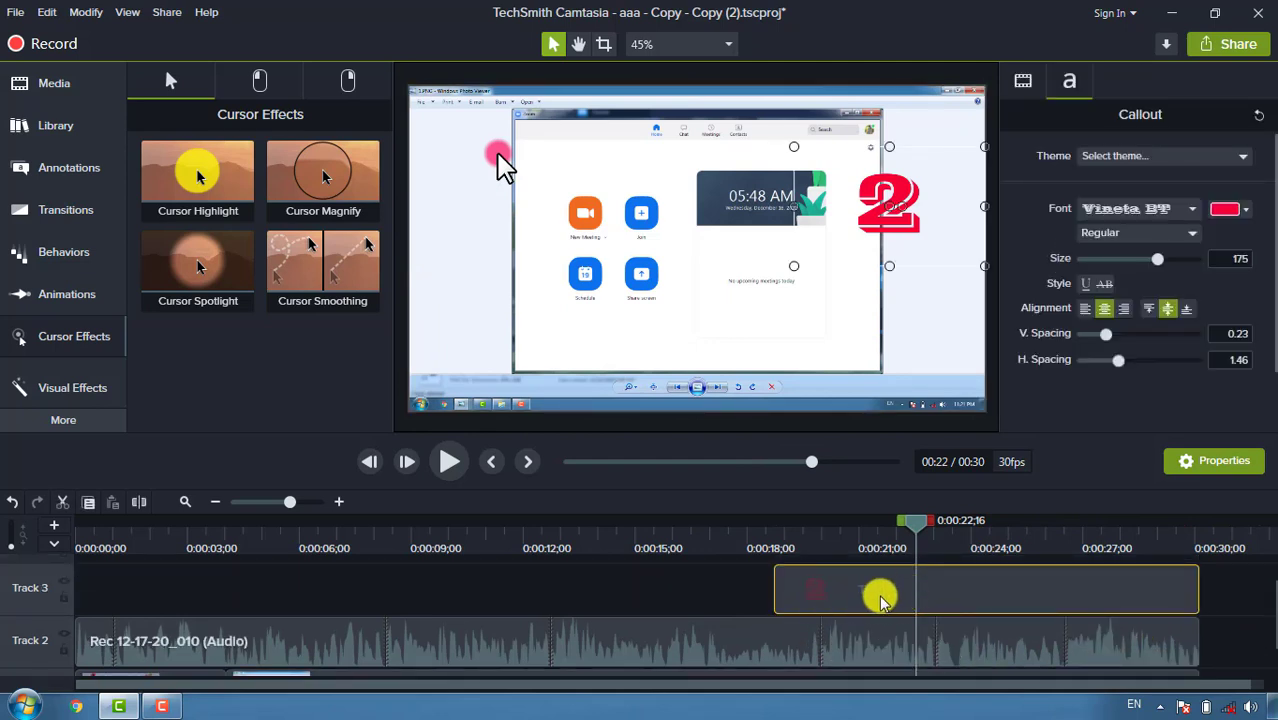
left_click(1188, 216)
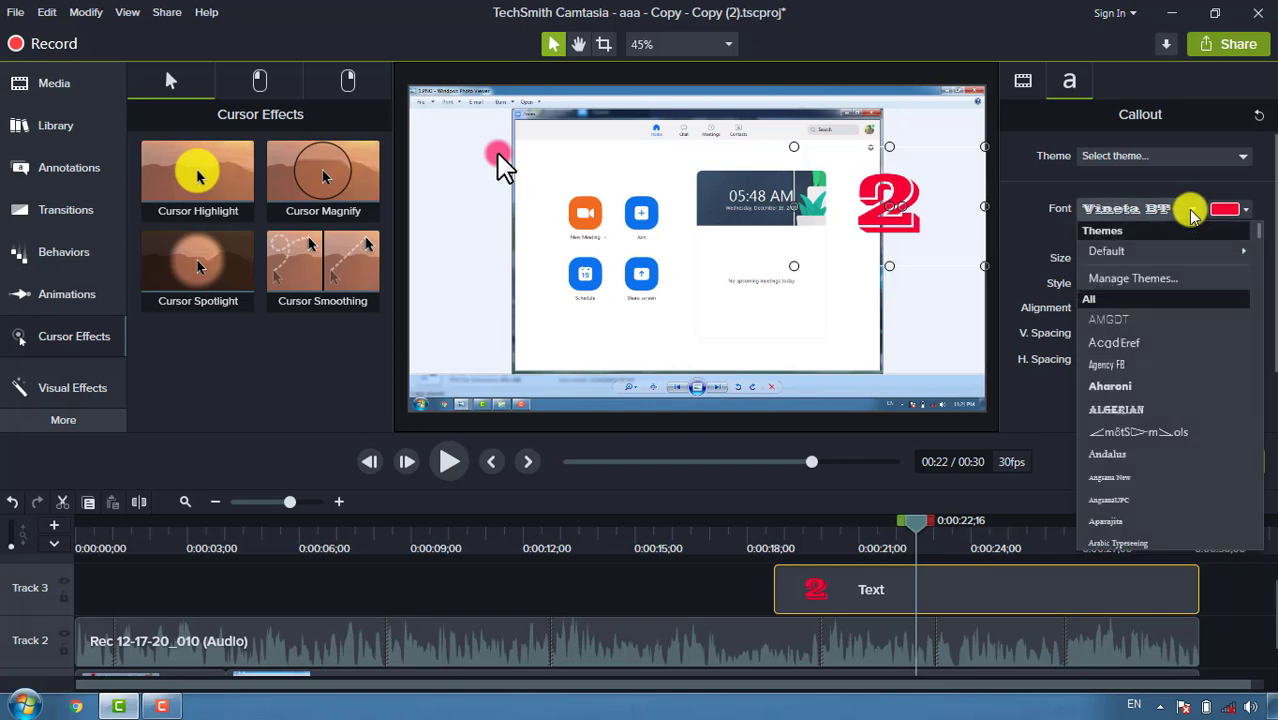
scroll(1128, 420, "down", 4)
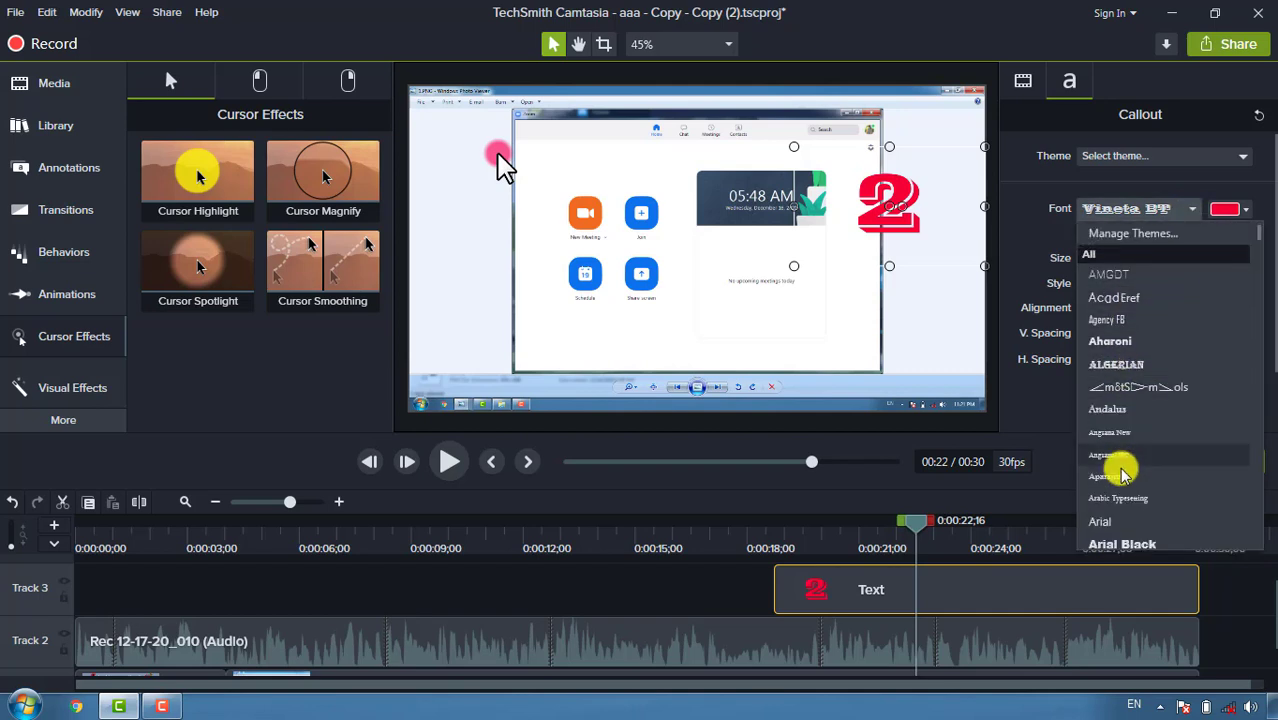
scroll(1152, 438, "down", 4)
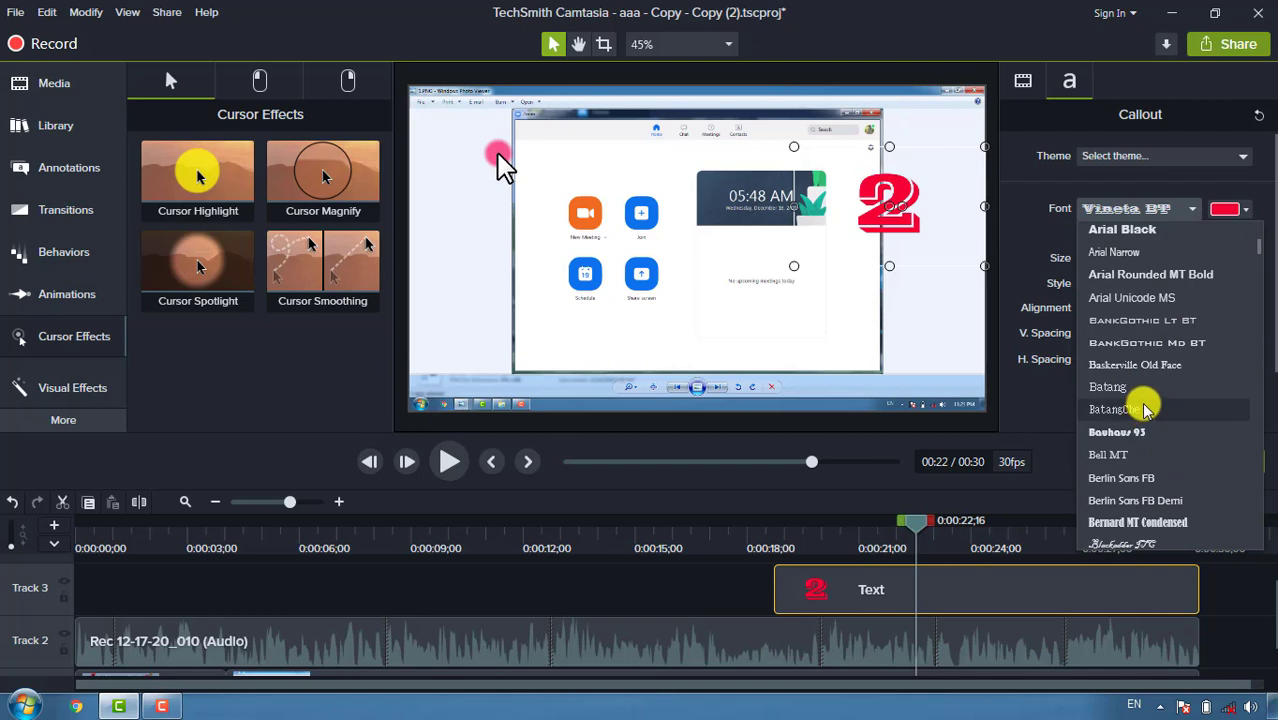
key("Escape")
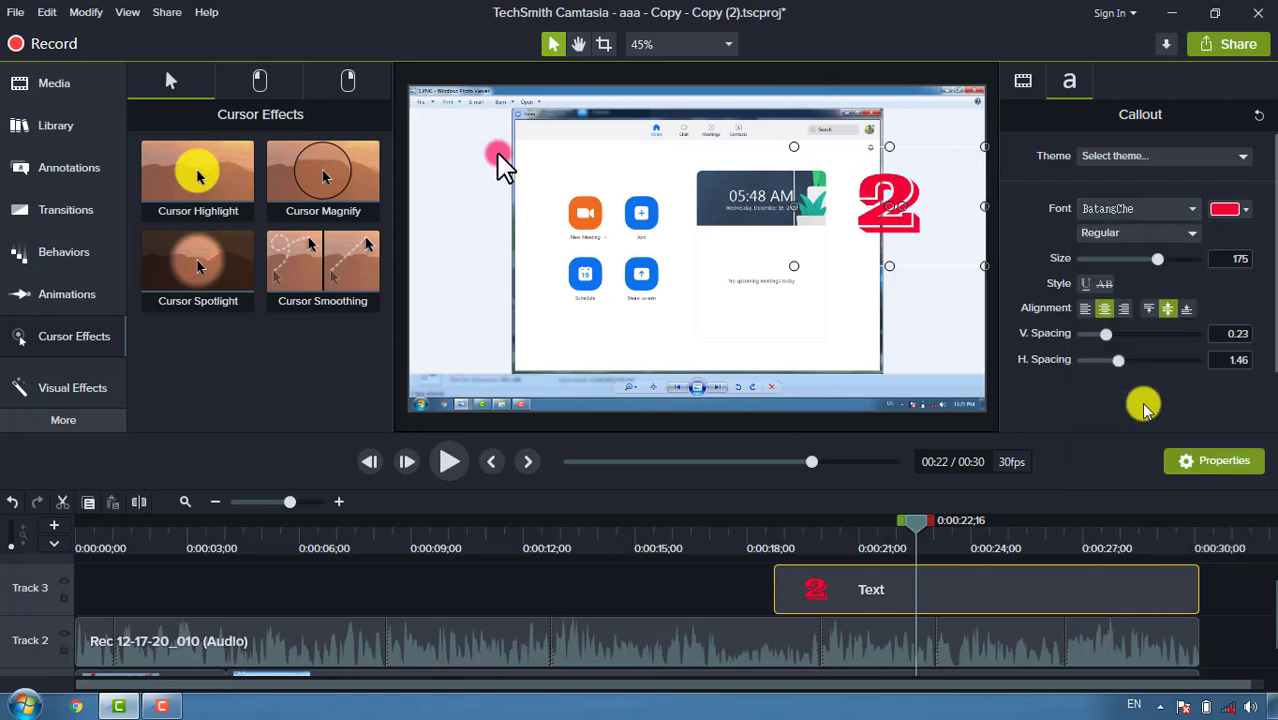
left_click(938, 335)
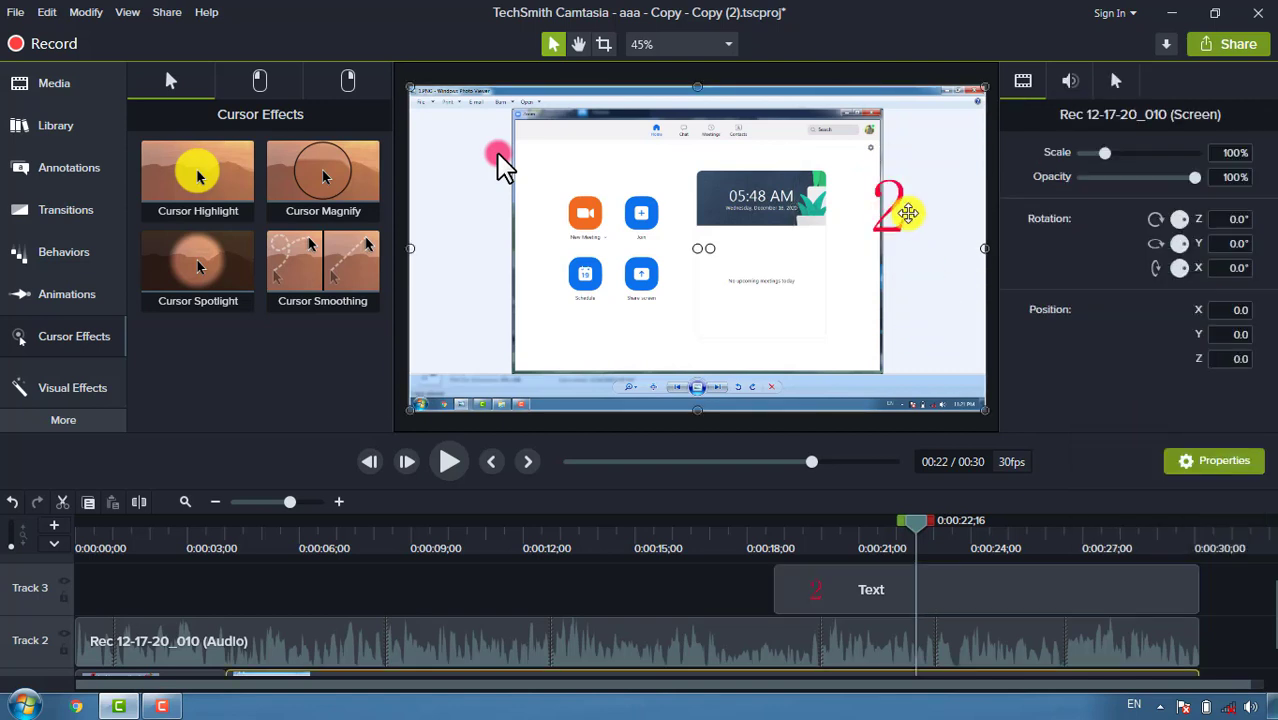
Step: Set the "2" callout's text color to #00F590 and its font size to 211
left_click(852, 590)
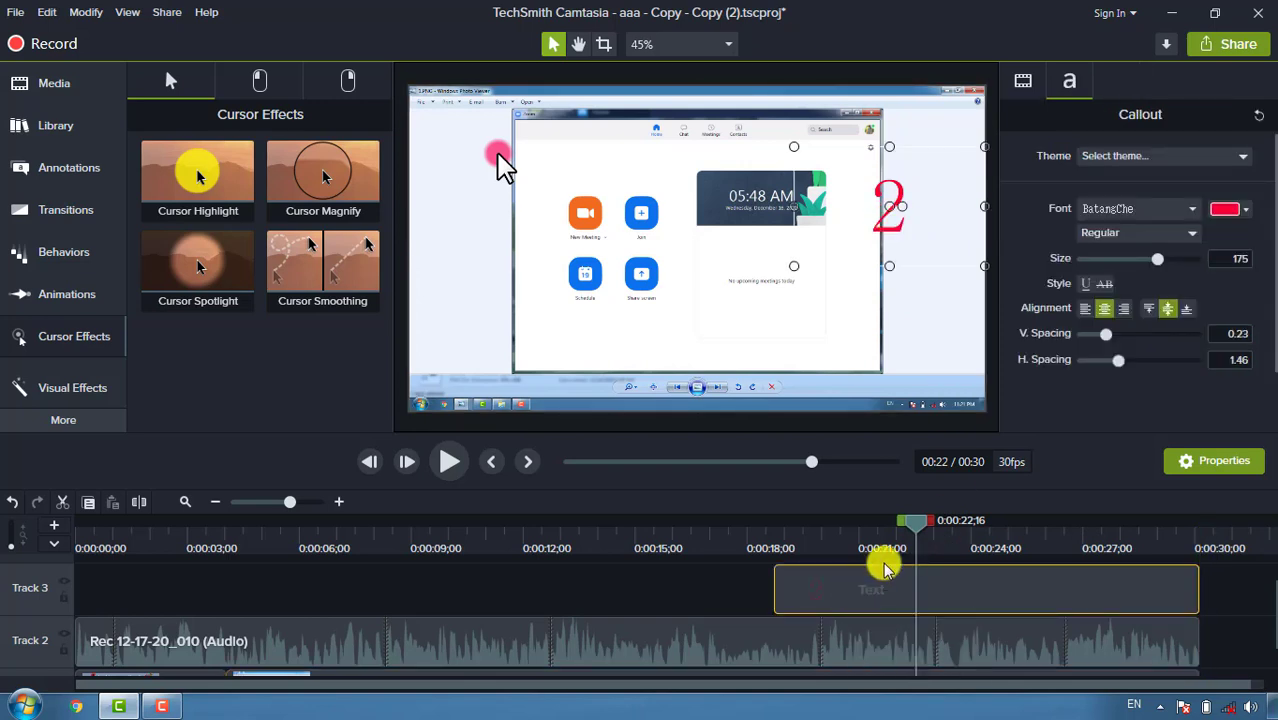
left_click(1249, 212)
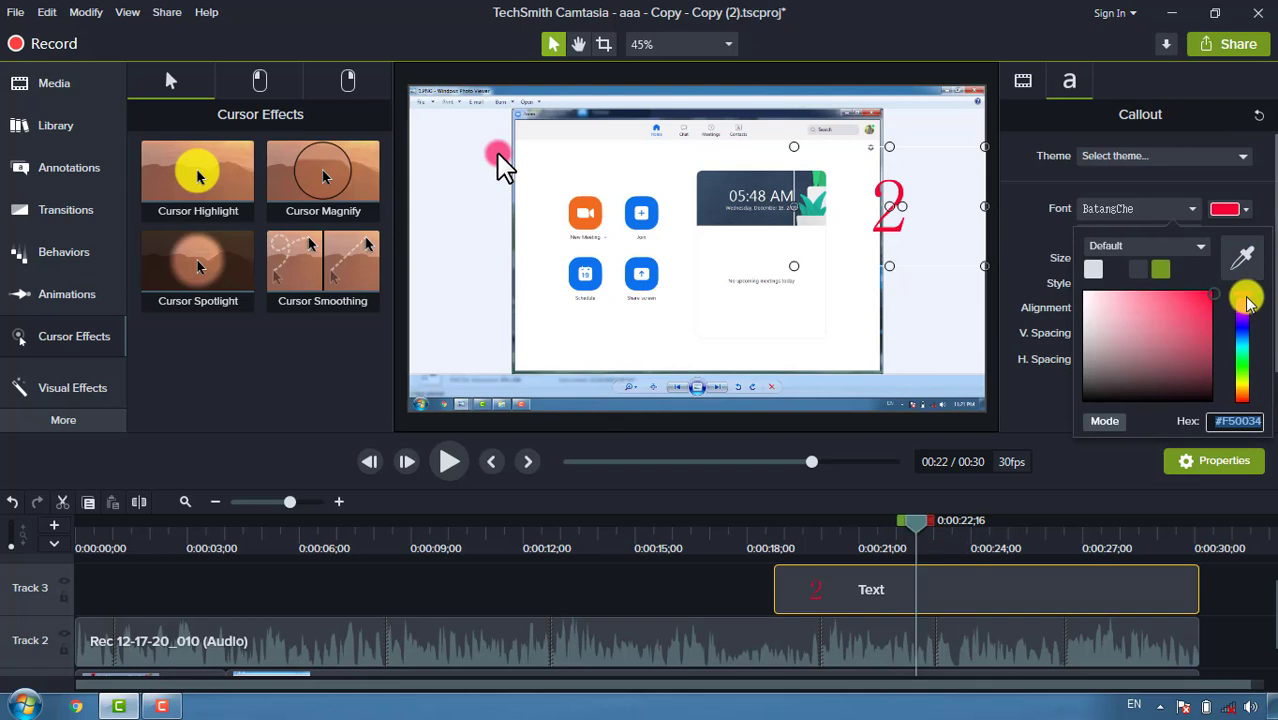
left_click_drag(1246, 300, 1241, 354)
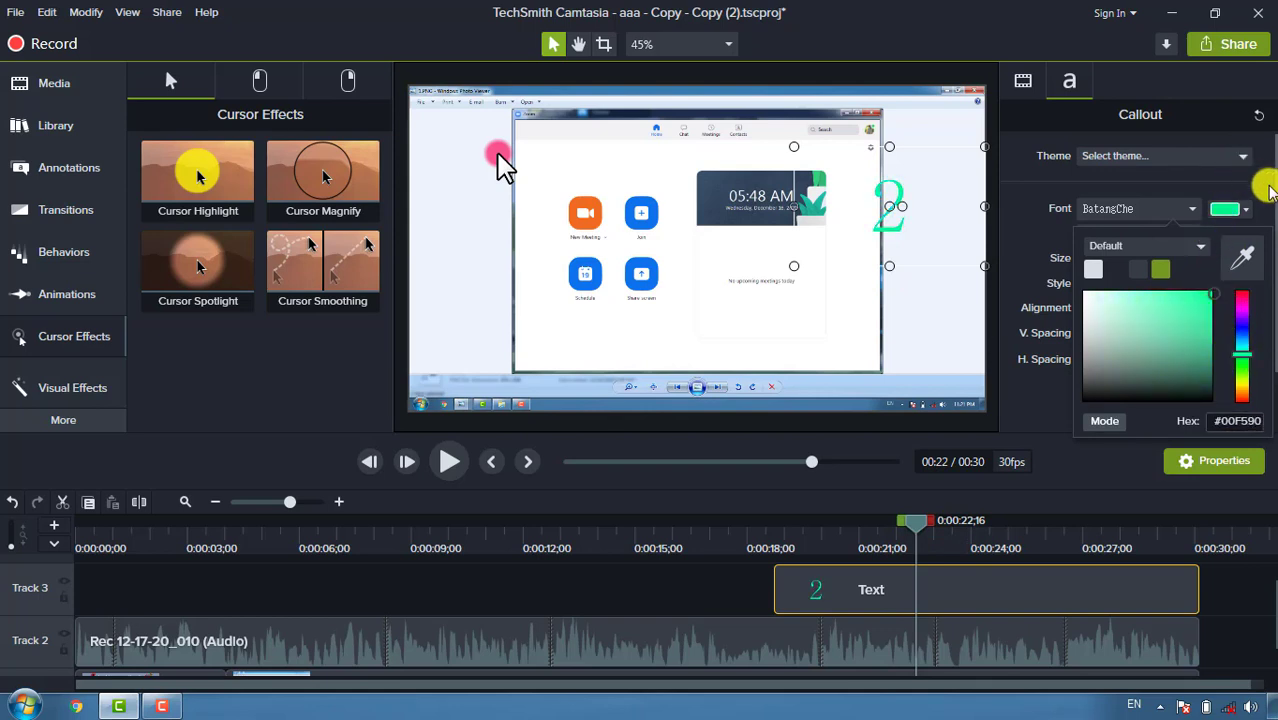
left_click(1044, 392)
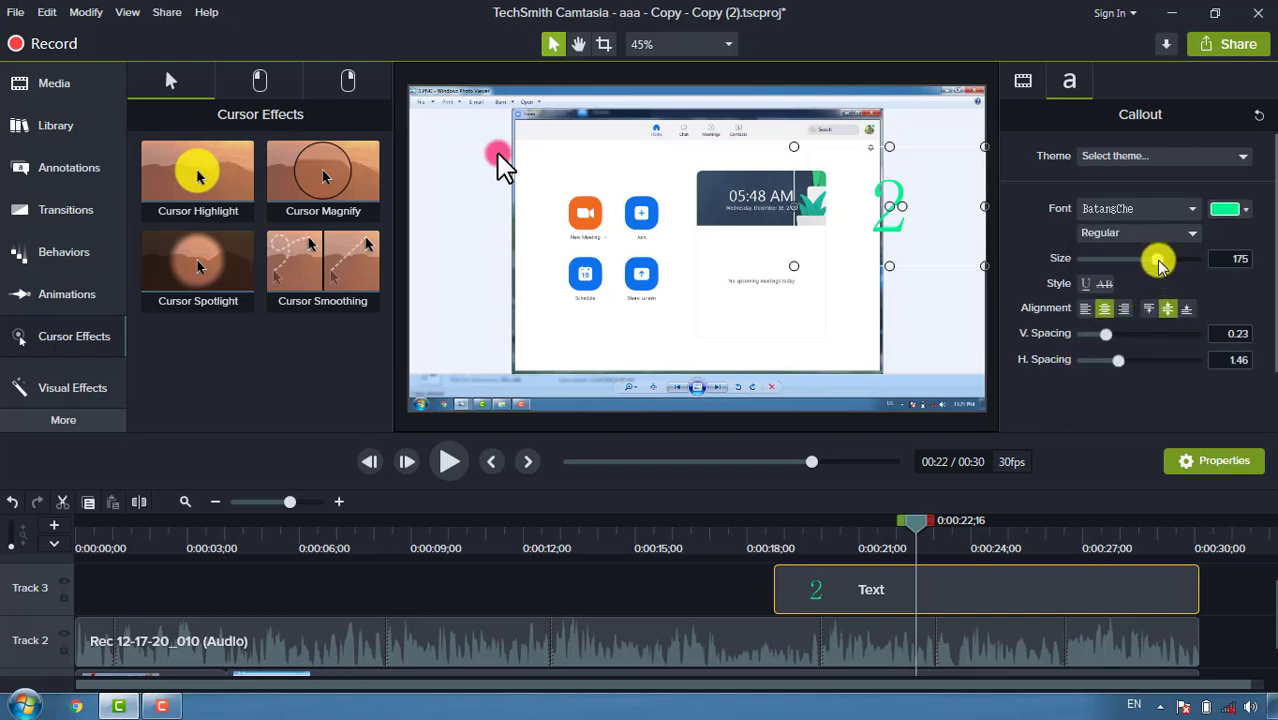
mouse_move(1159, 264)
left_mouse_down()
mouse_move(1180, 266)
mouse_move(1087, 271)
mouse_move(1175, 270)
left_mouse_up()
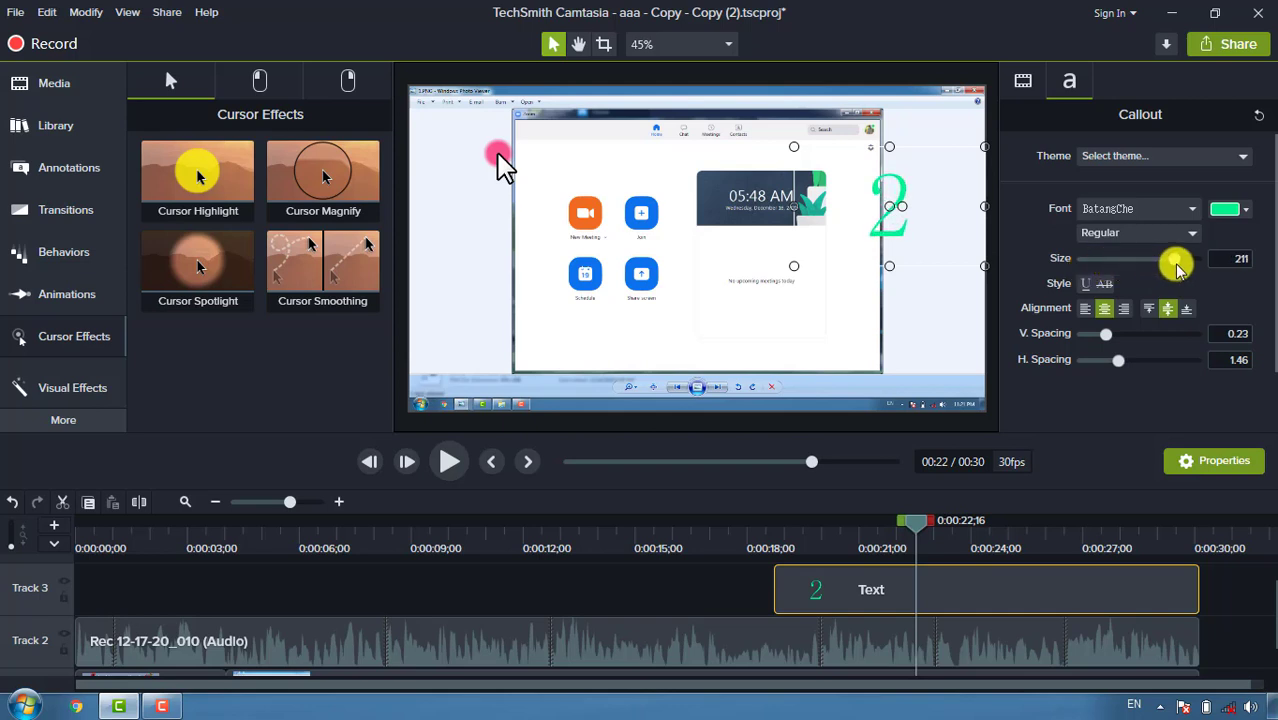
left_click(1125, 310)
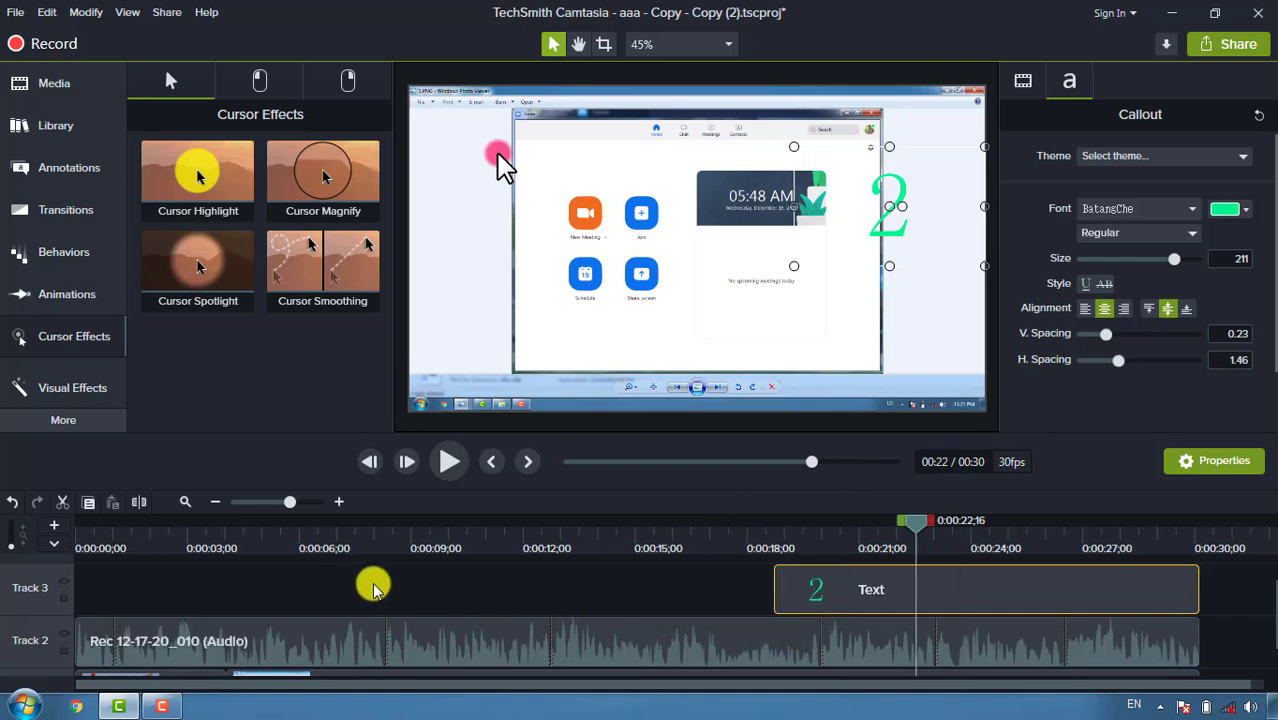
Step: Add a Page roll transition between the 1y image and the screen recording on Track 1, and show its properties
scroll(373, 589, "down", 1)
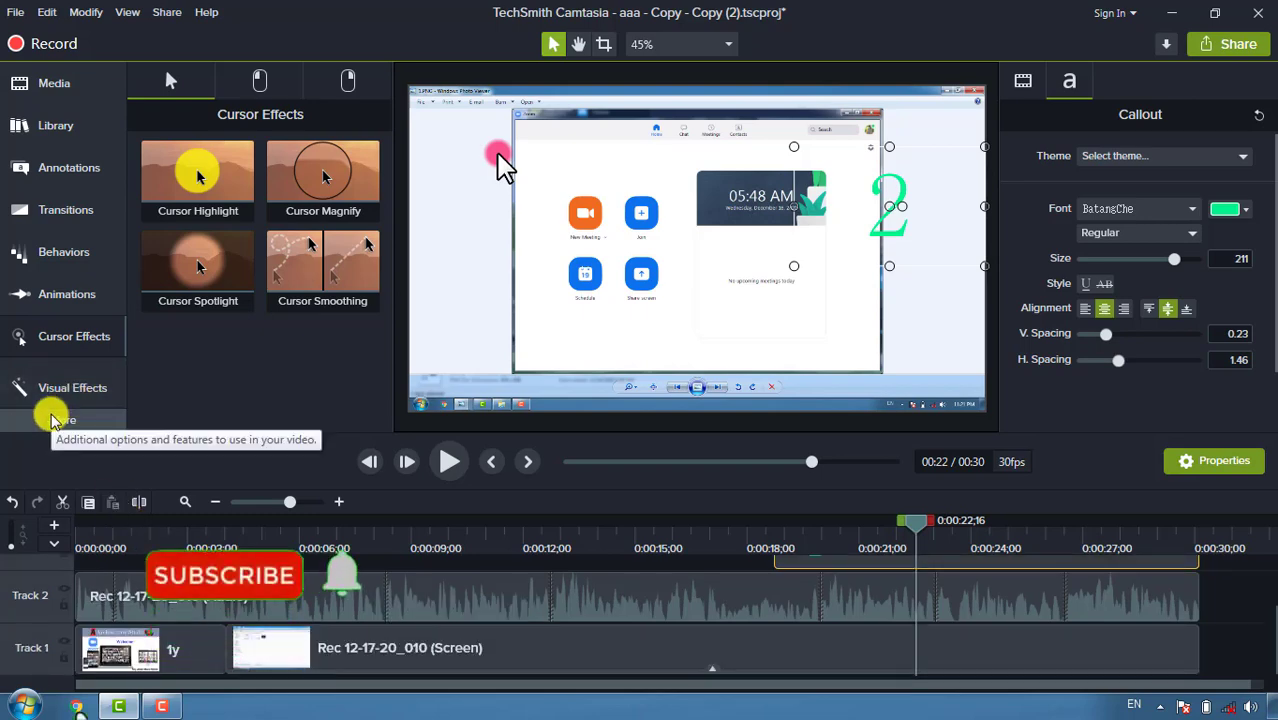
left_click(62, 216)
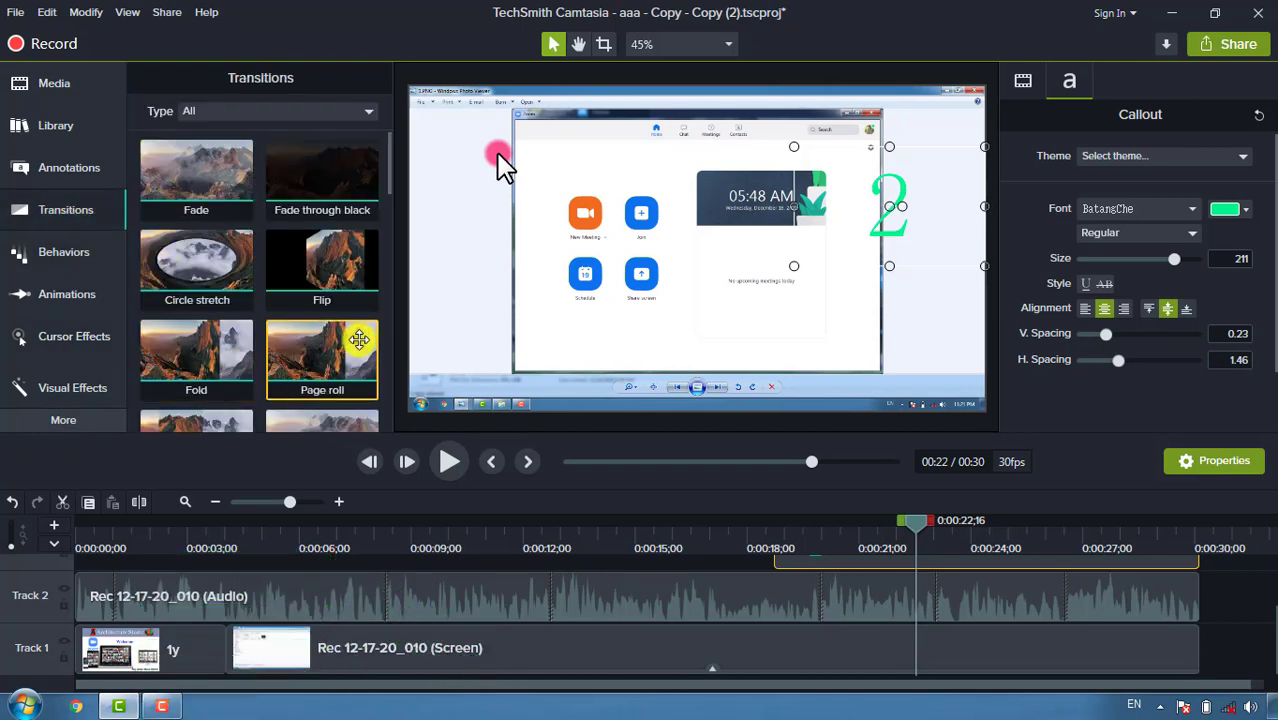
left_click_drag(340, 350, 228, 667)
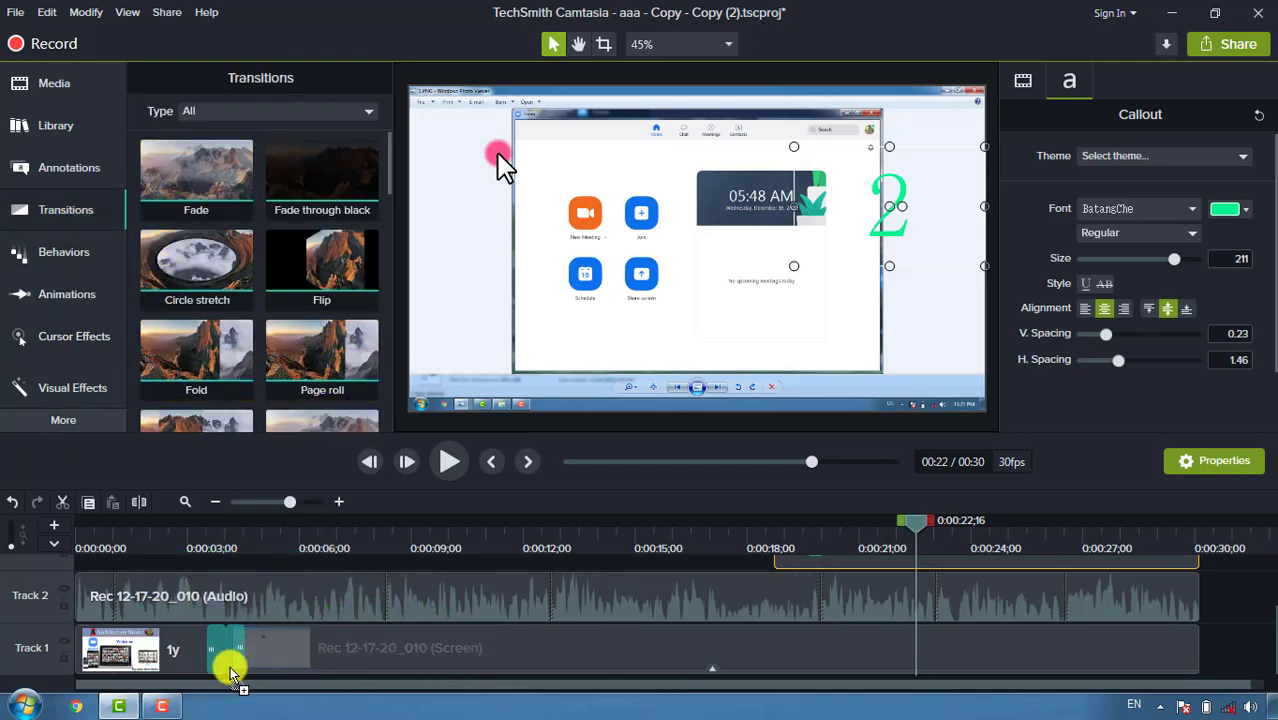
left_click(212, 655)
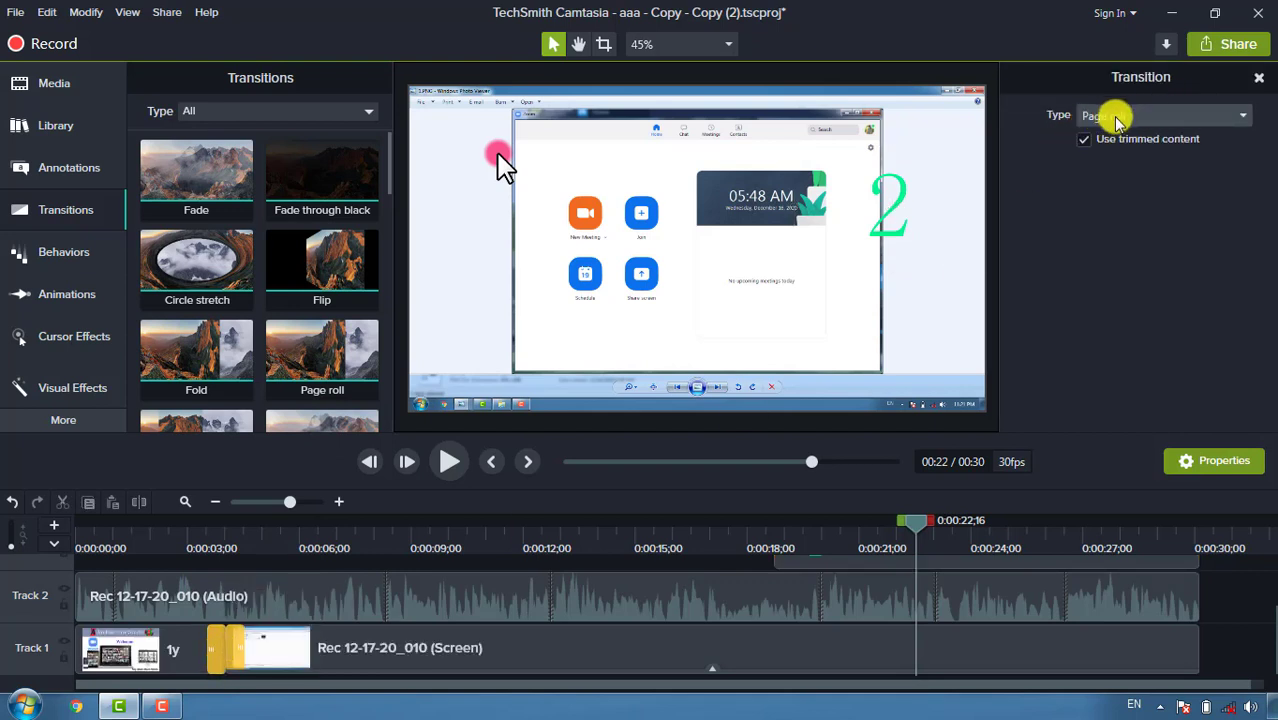
Step: Preview the Page roll transition between the 1y image and the screen recording, starting from 0:00:03;11
left_click(208, 528)
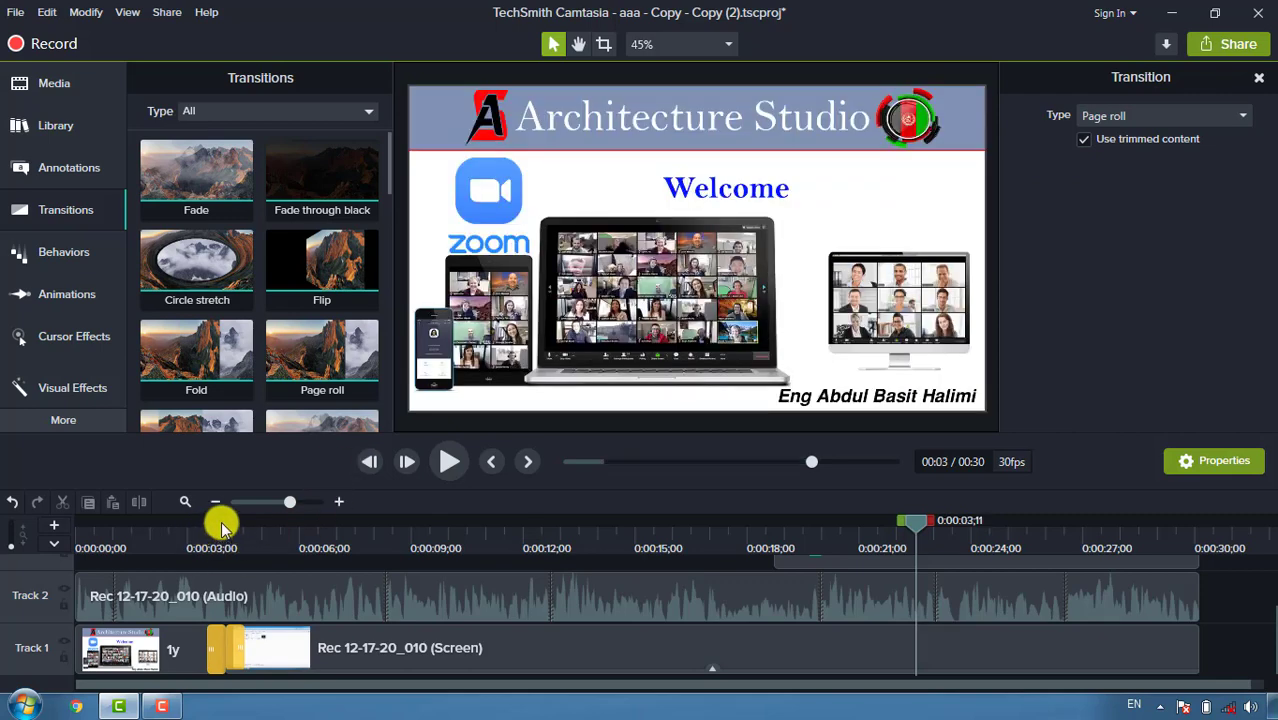
left_click(440, 463)
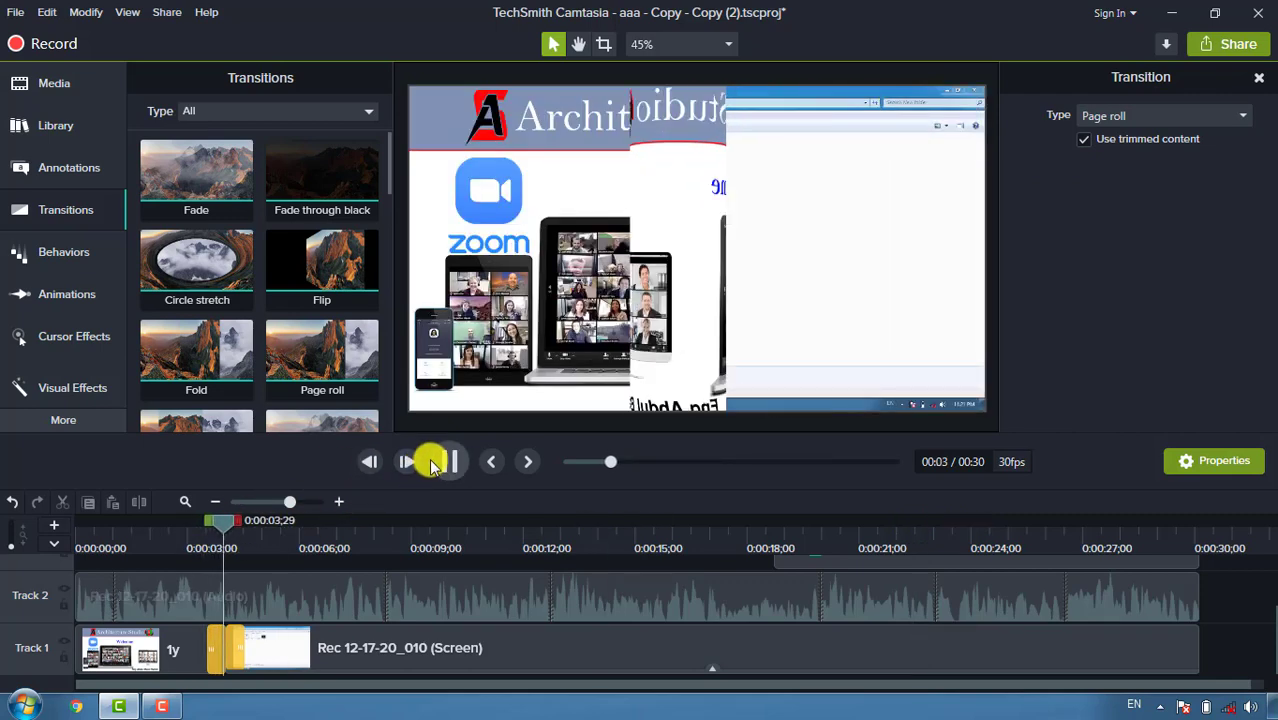
left_click(440, 463)
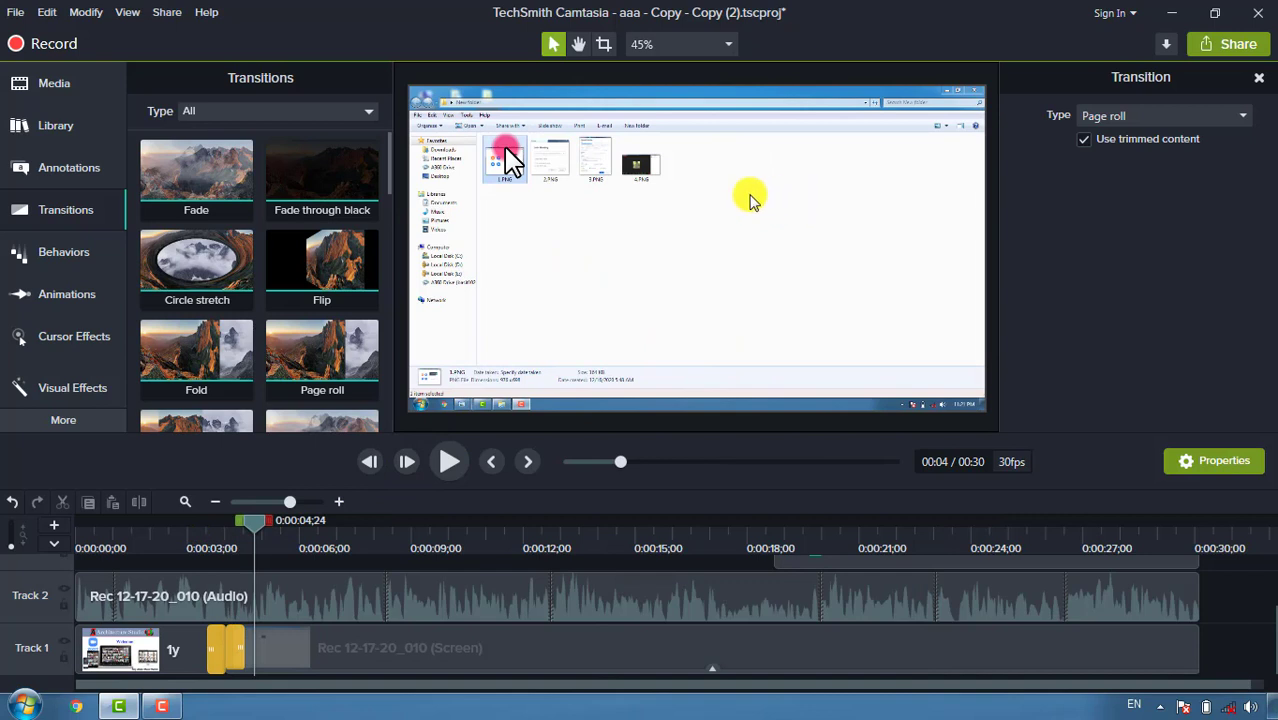
Step: Change the type of the transition between the 1y image and the screen recording to Flip, and move the playhead to 0:00:04;20
left_click(1199, 120)
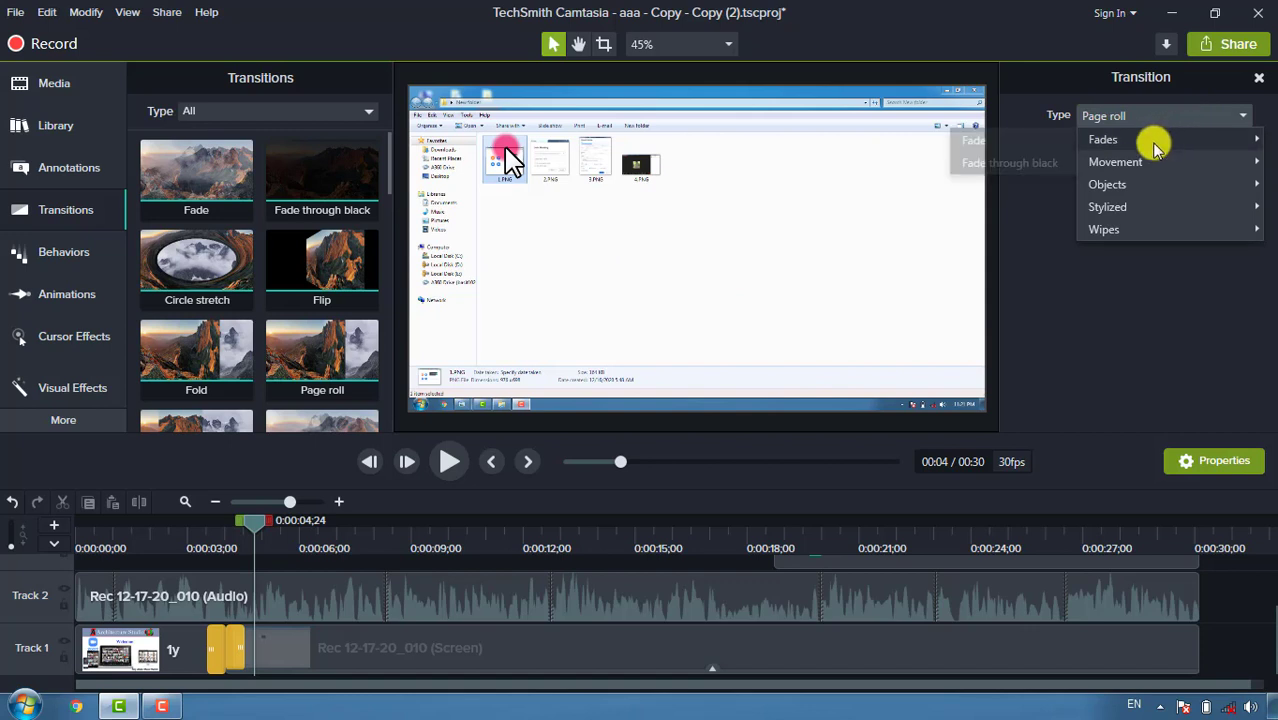
mouse_move(1155, 162)
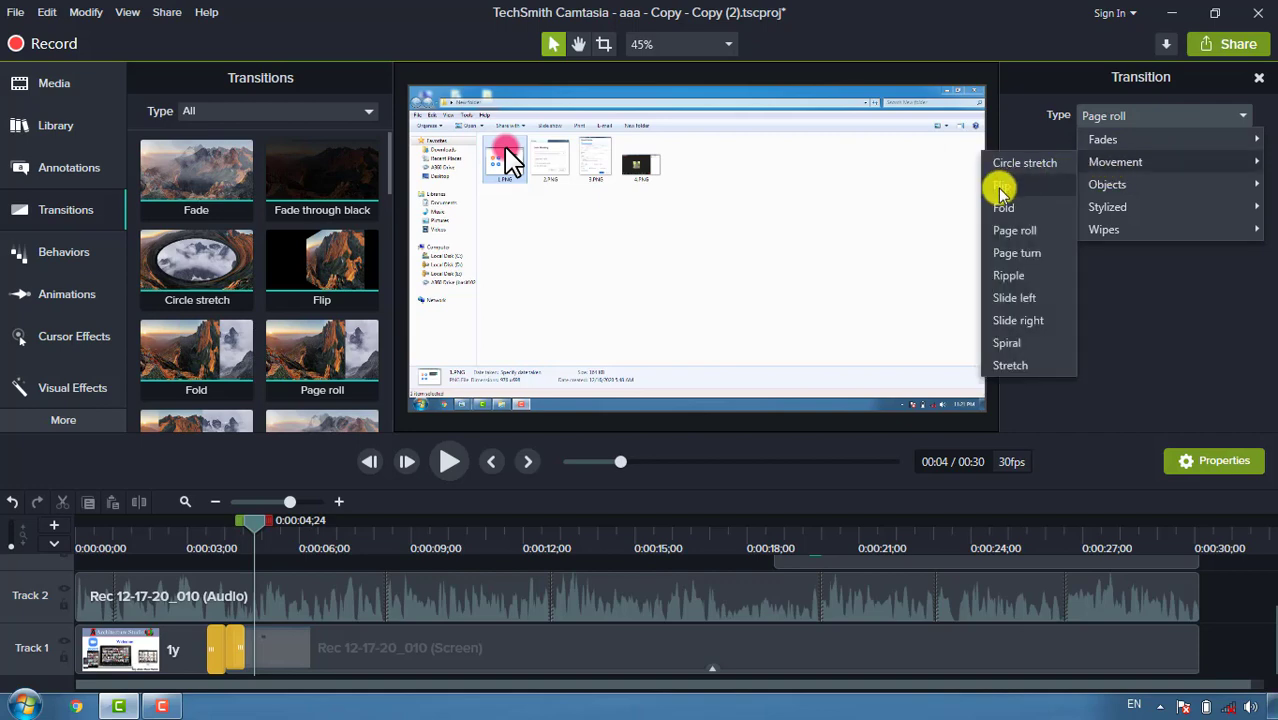
left_click(1001, 188)
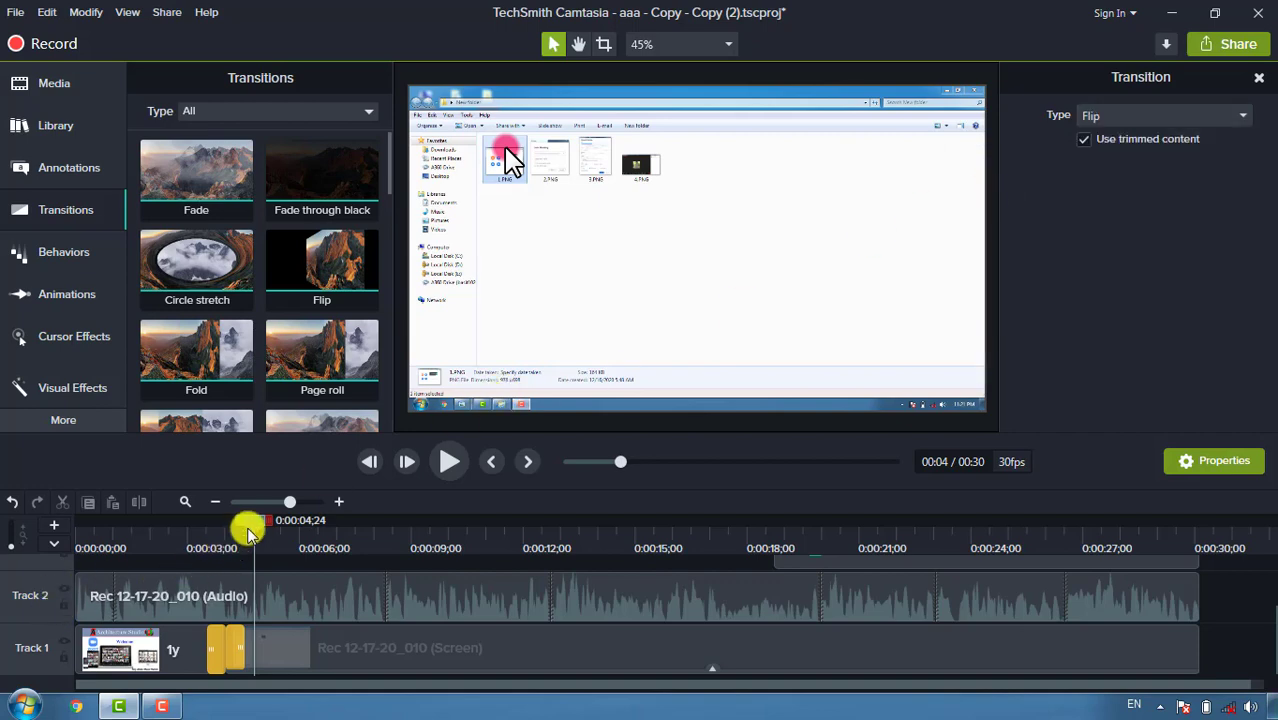
mouse_move(251, 530)
left_mouse_down()
mouse_move(200, 531)
mouse_move(250, 530)
left_mouse_up()
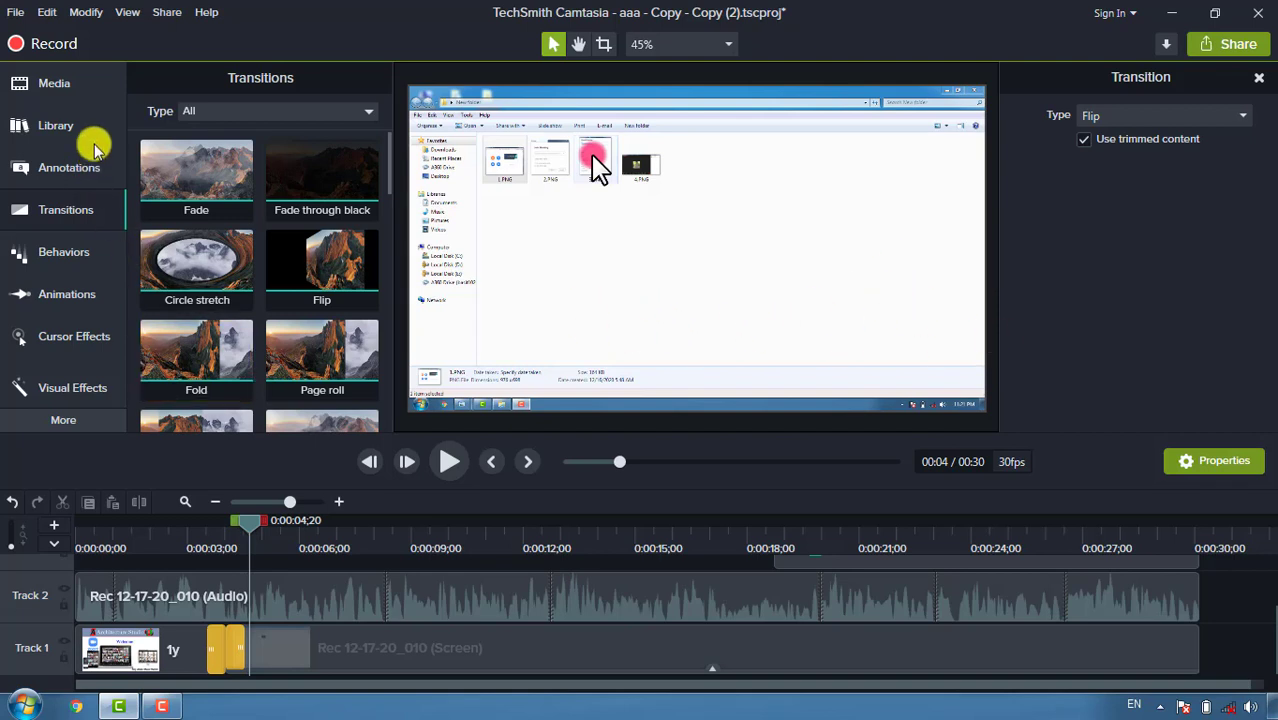
Step: Show the project's media bin and save the project
left_click(51, 84)
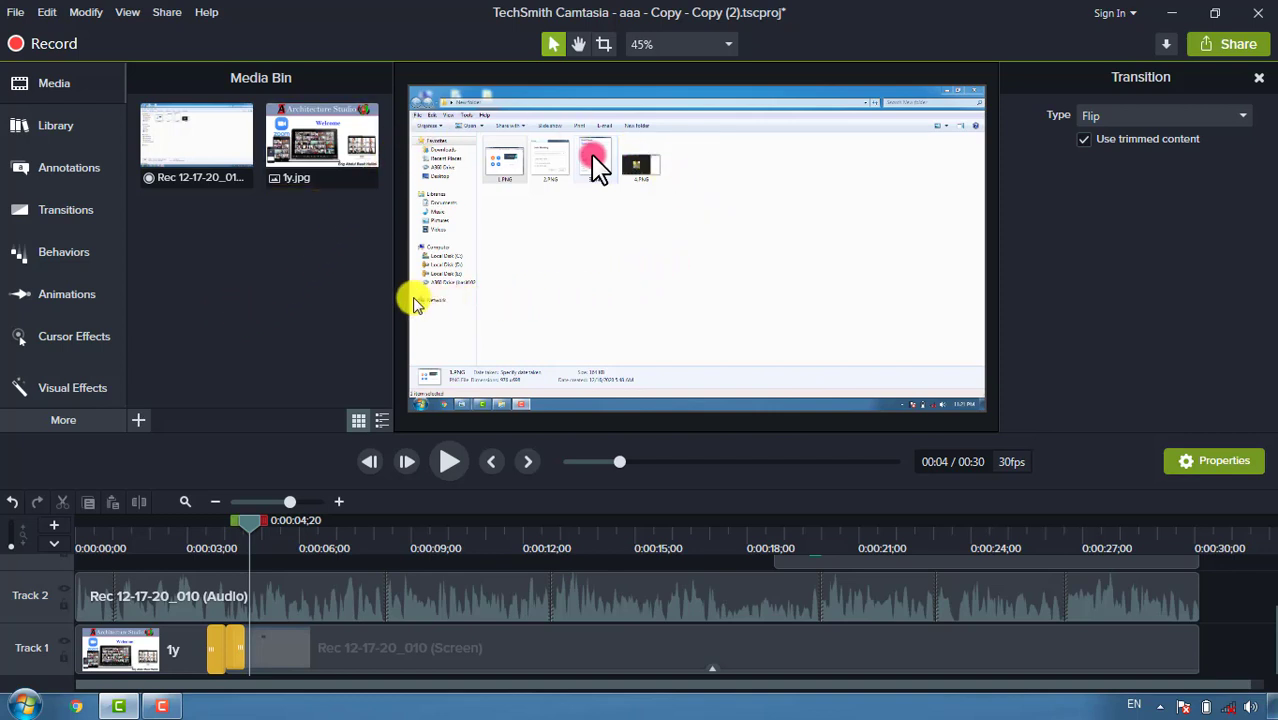
left_click(15, 13)
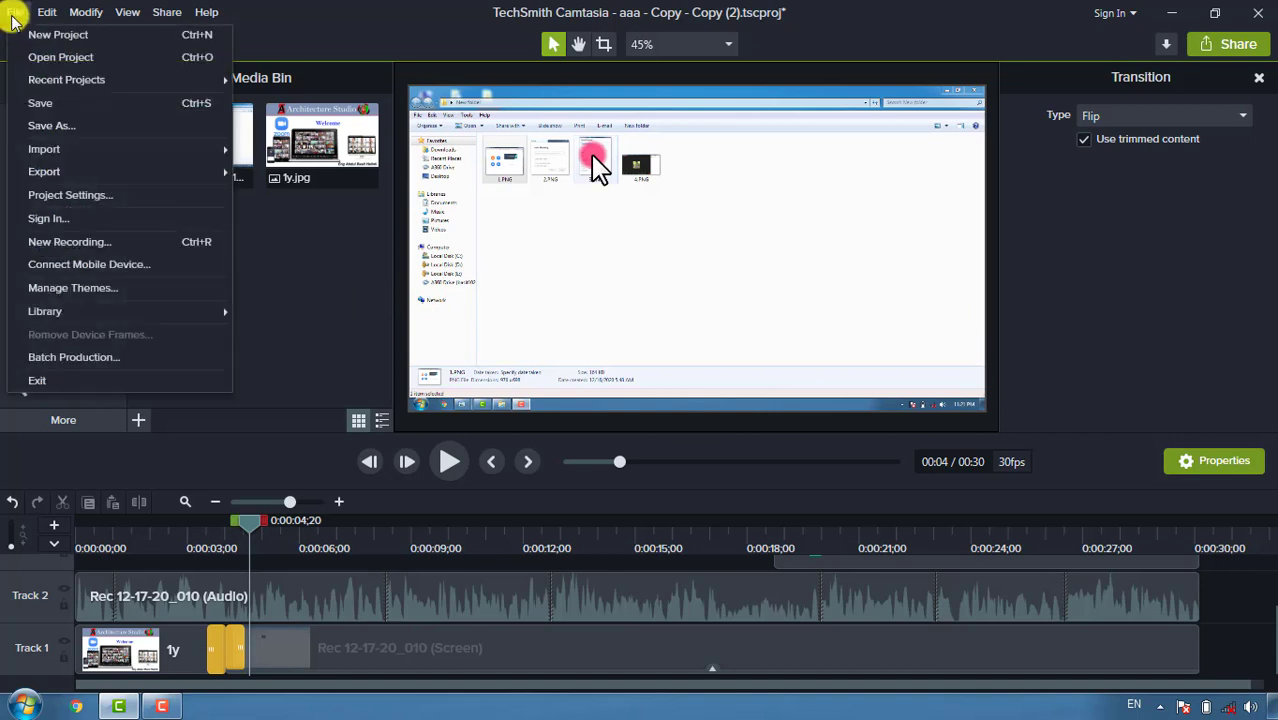
left_click(60, 103)
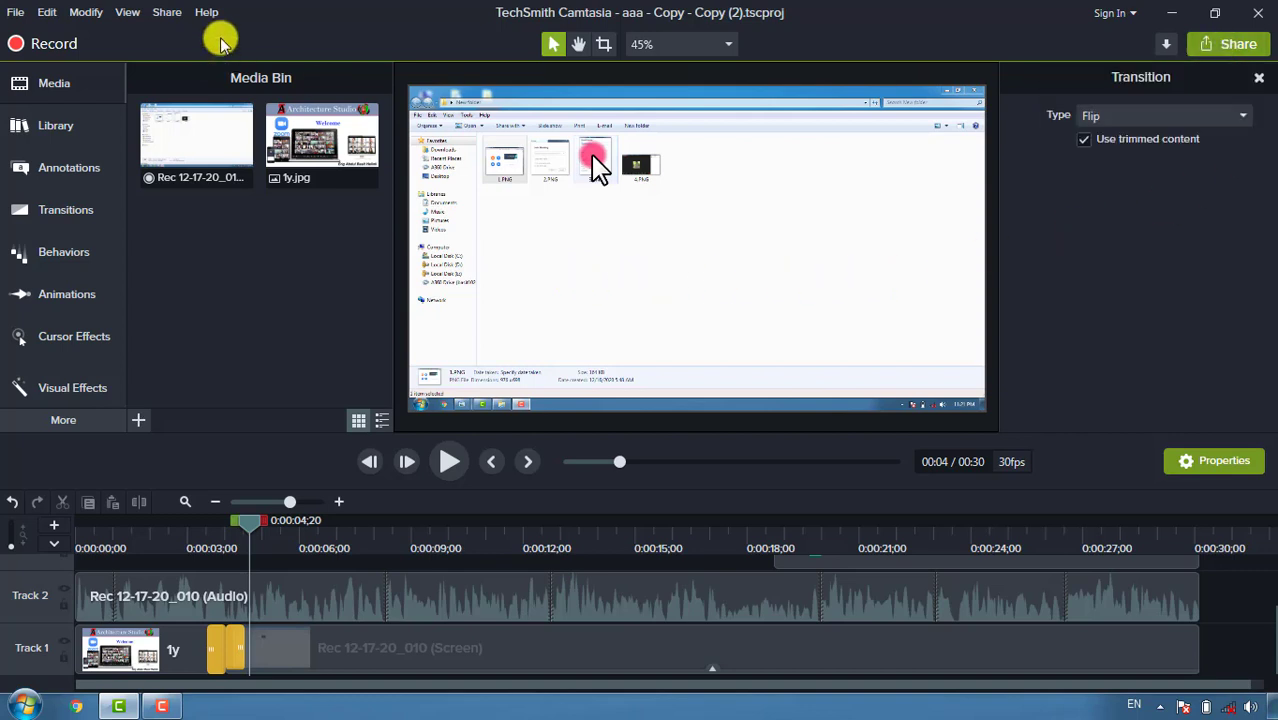
Step: Start producing the project to a local file, review the production presets and continue with Custom production settings
left_click(168, 12)
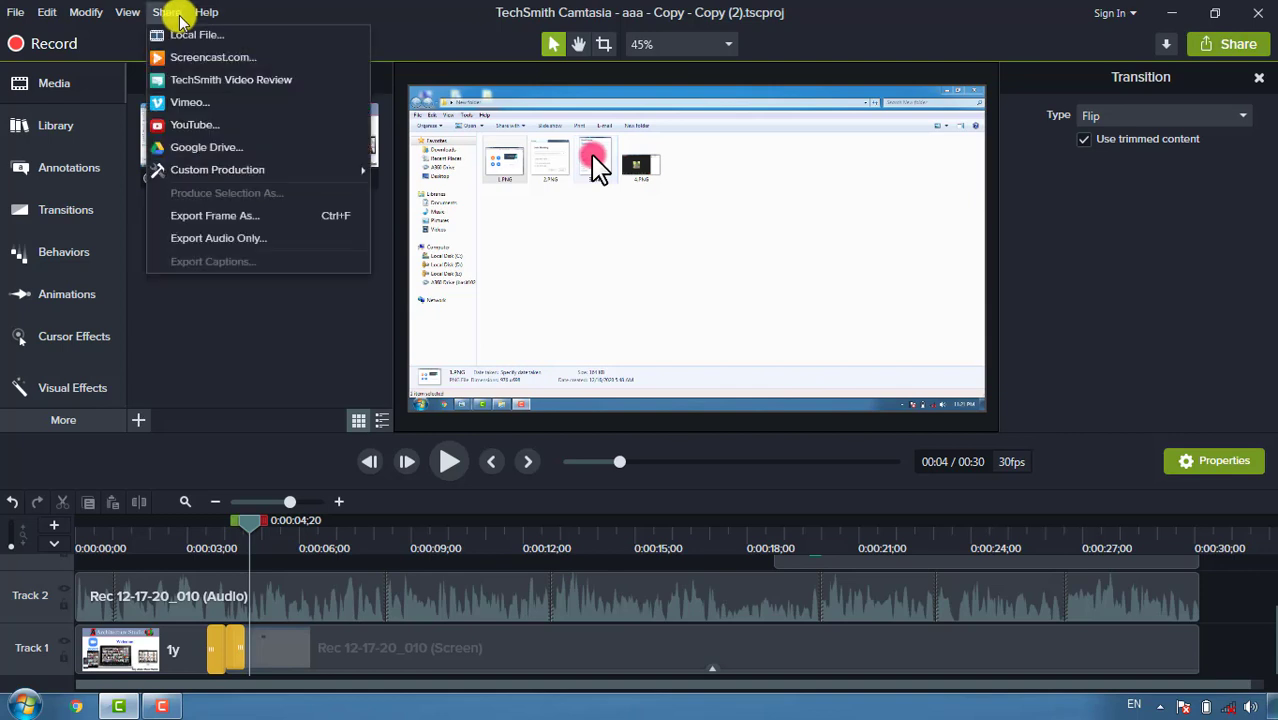
left_click(1238, 47)
left_click(1233, 52)
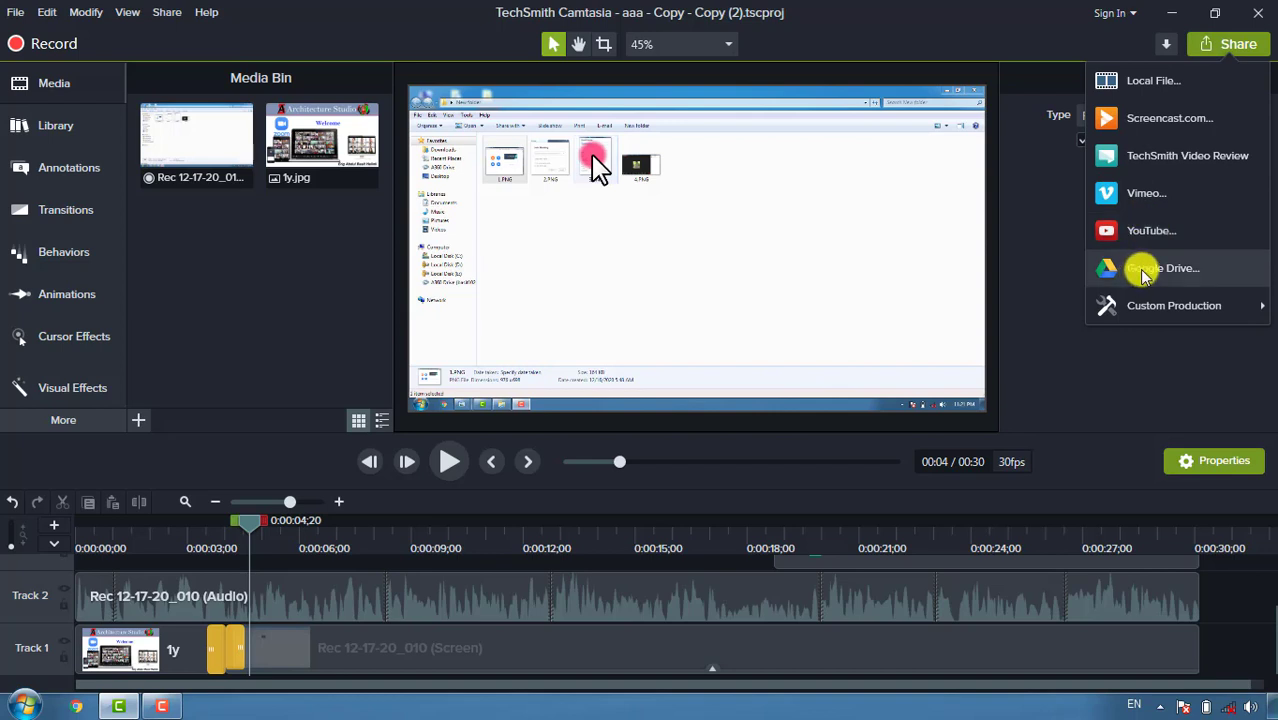
left_click(1137, 88)
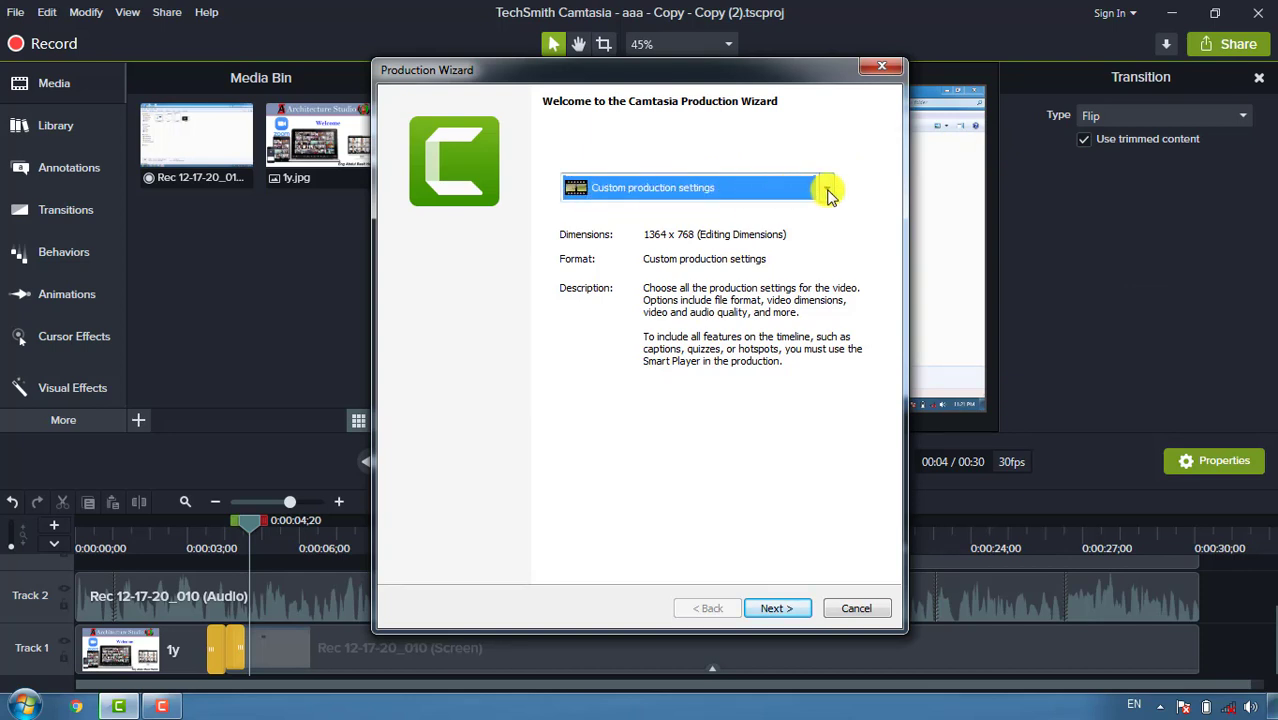
left_click(828, 193)
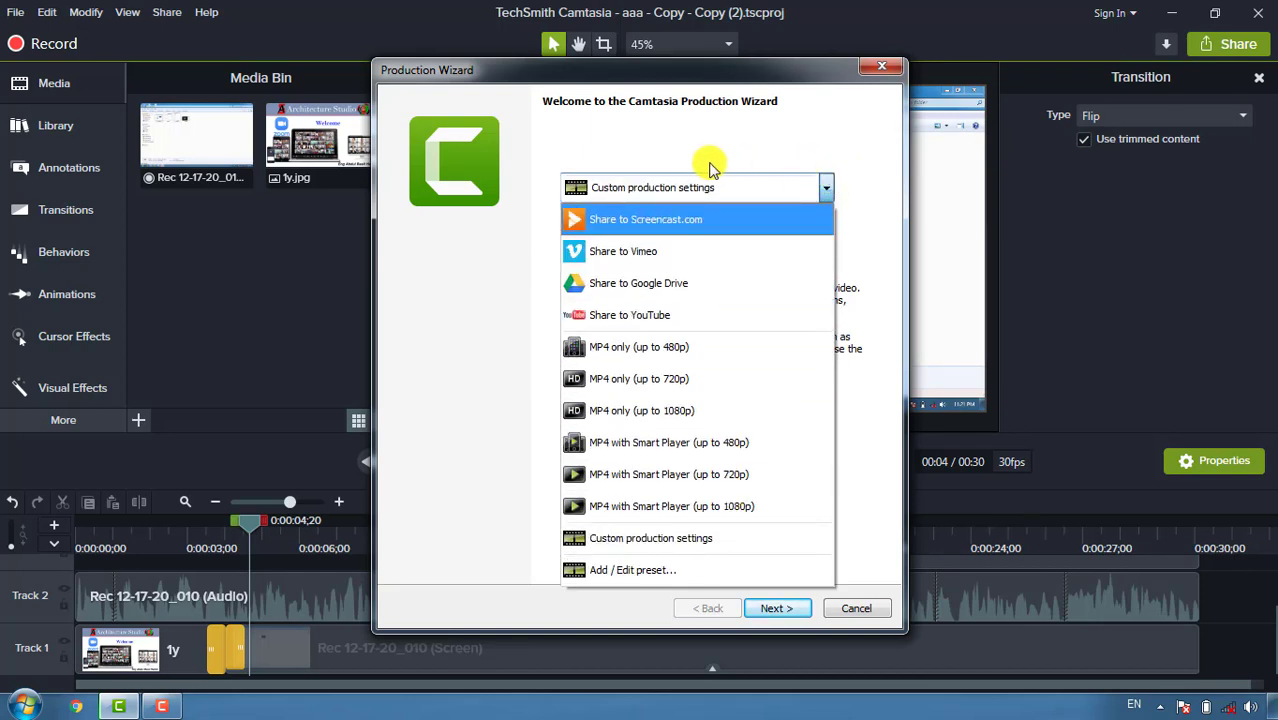
left_click(828, 190)
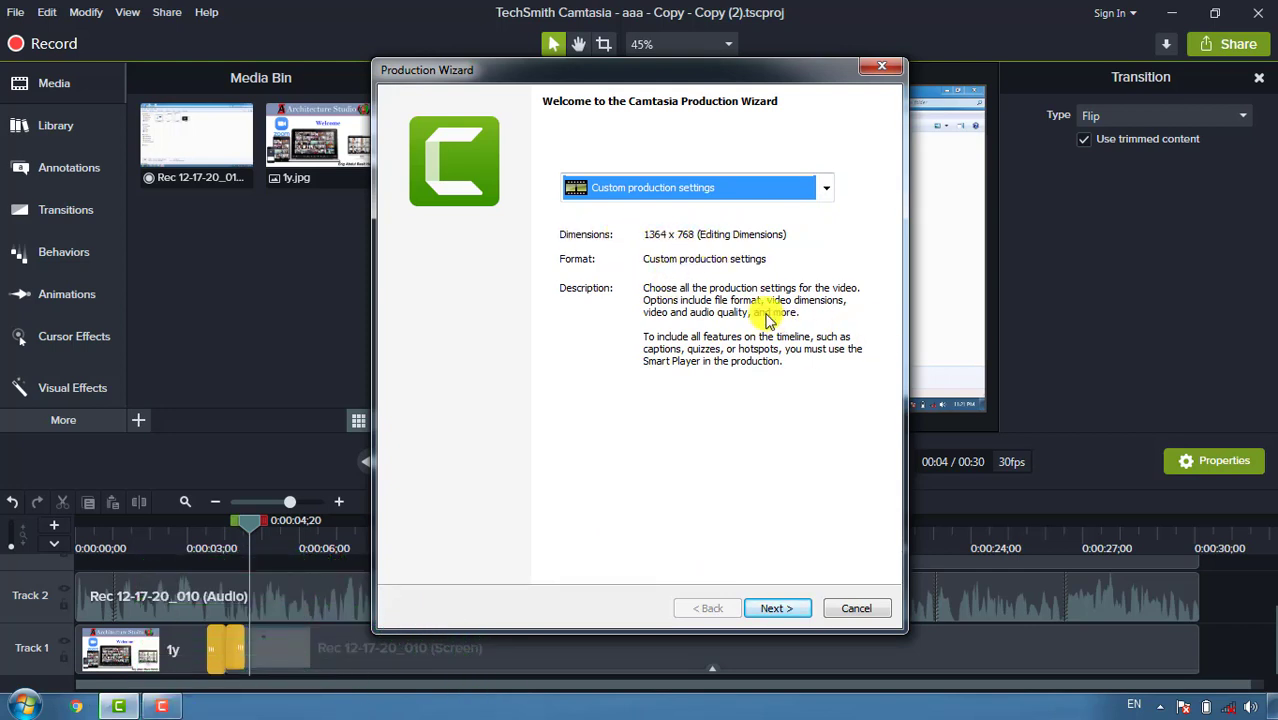
left_click(779, 612)
left_click(769, 612)
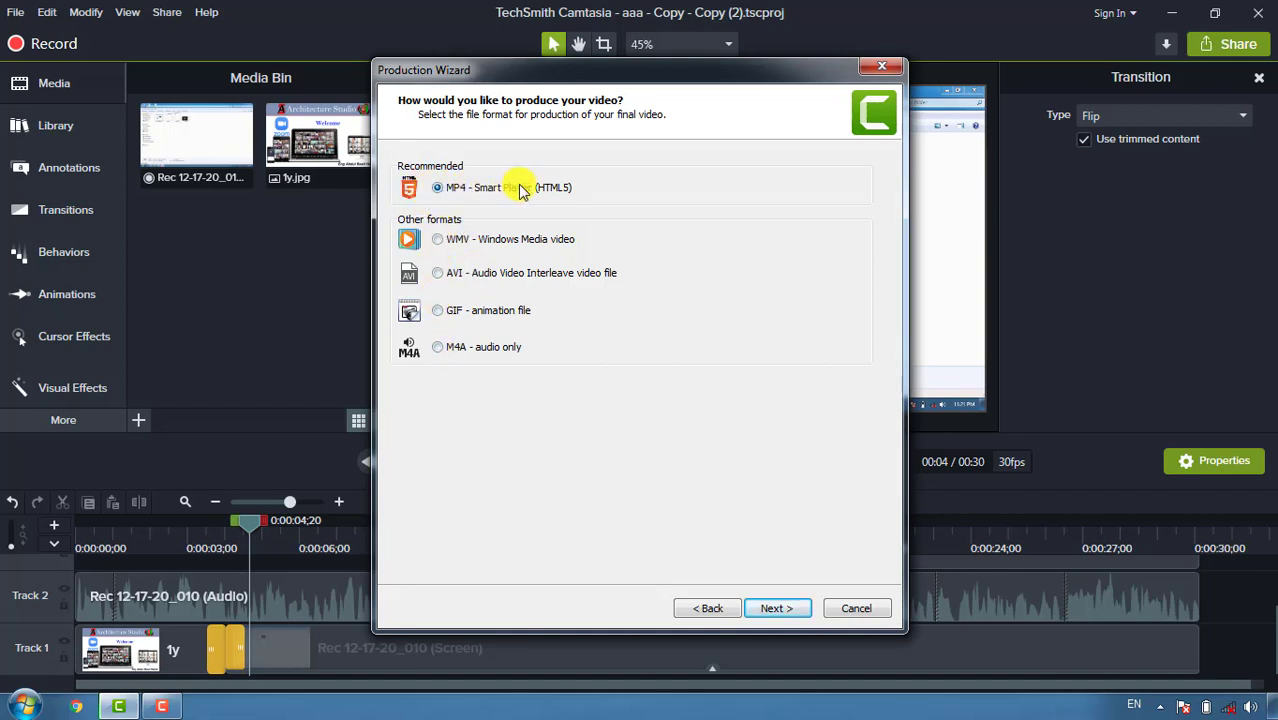
Step: Accept the MP4 - Smart Player (HTML5) format, leave Produce with controller off and review the video size and video settings
left_click(775, 609)
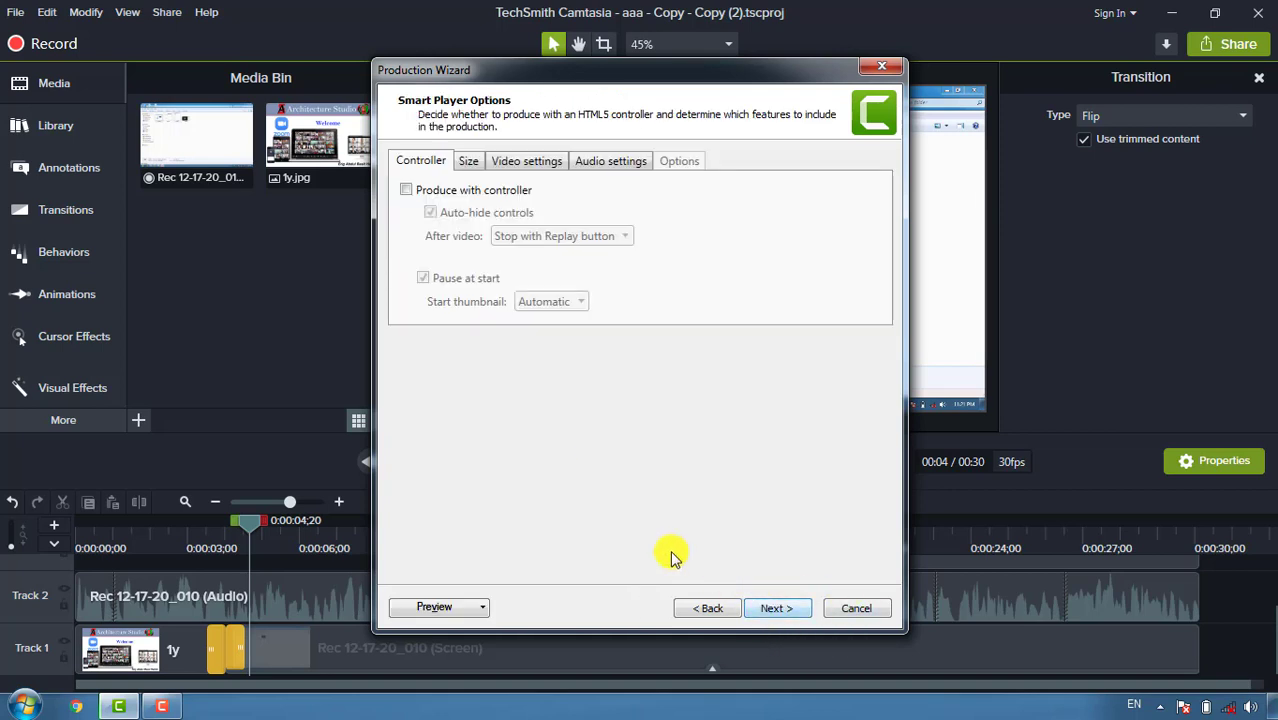
left_click(407, 190)
left_click(407, 190)
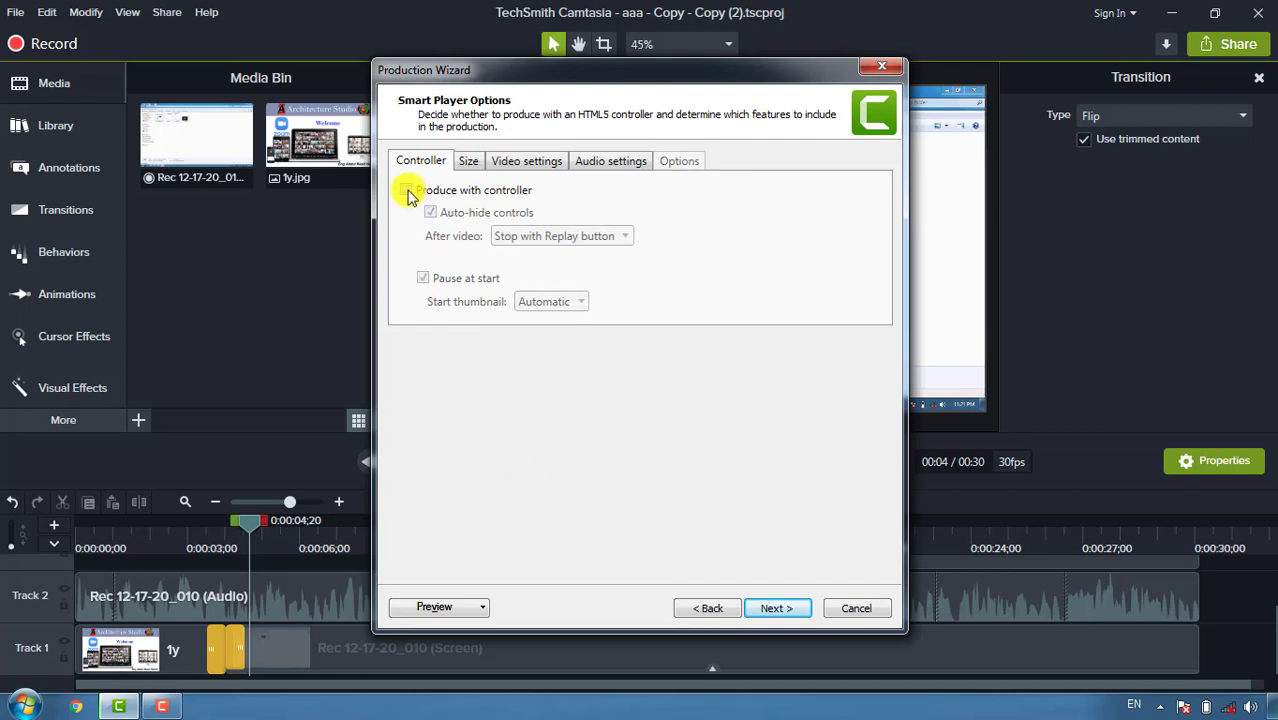
left_click(467, 164)
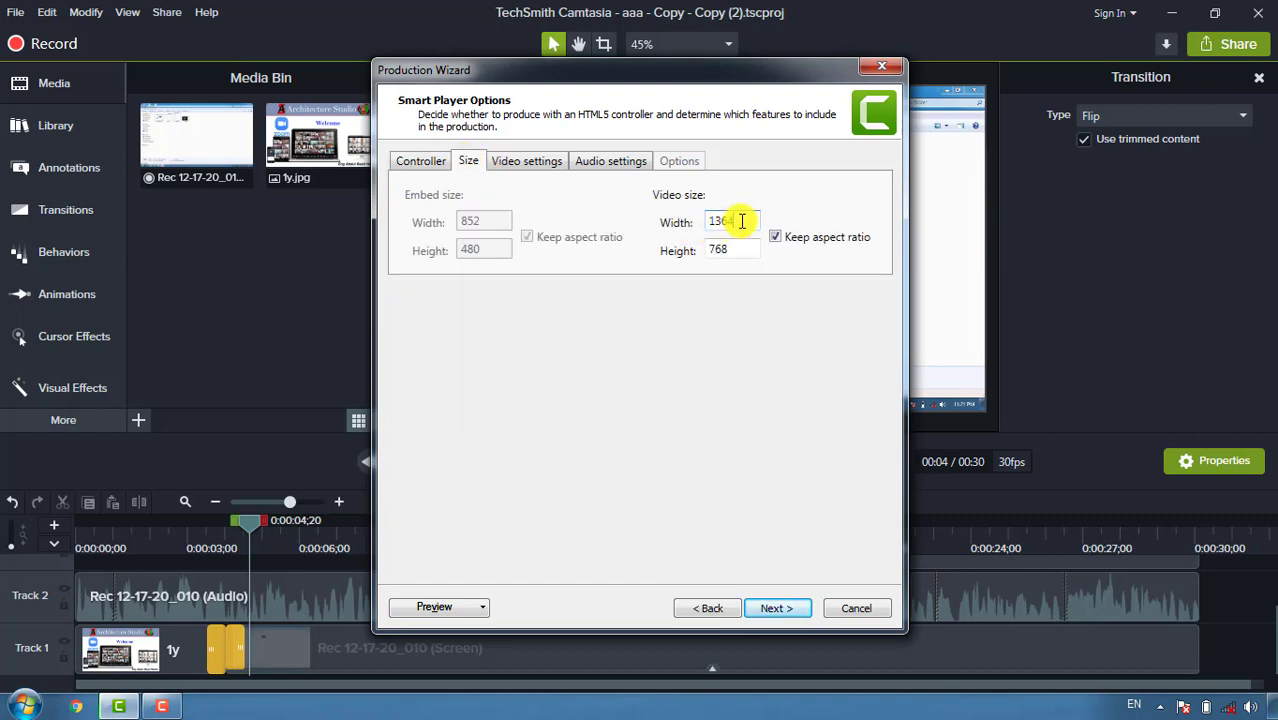
left_click(528, 164)
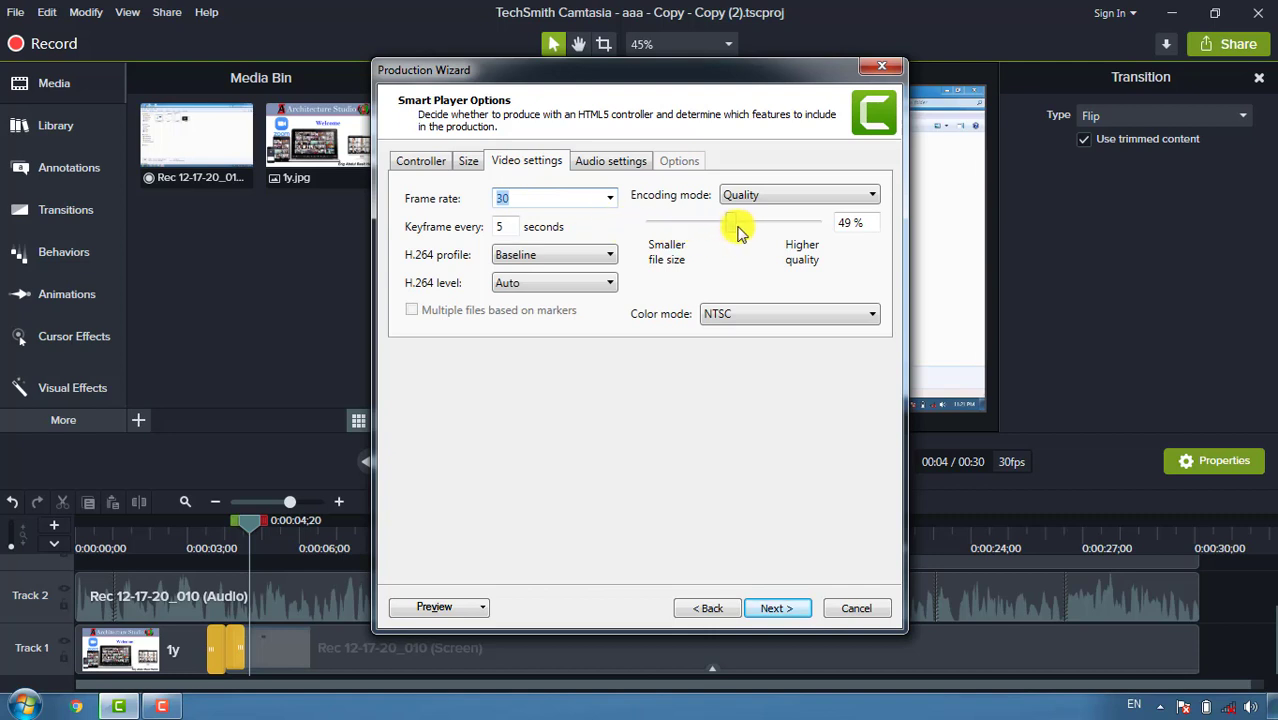
left_click(467, 163)
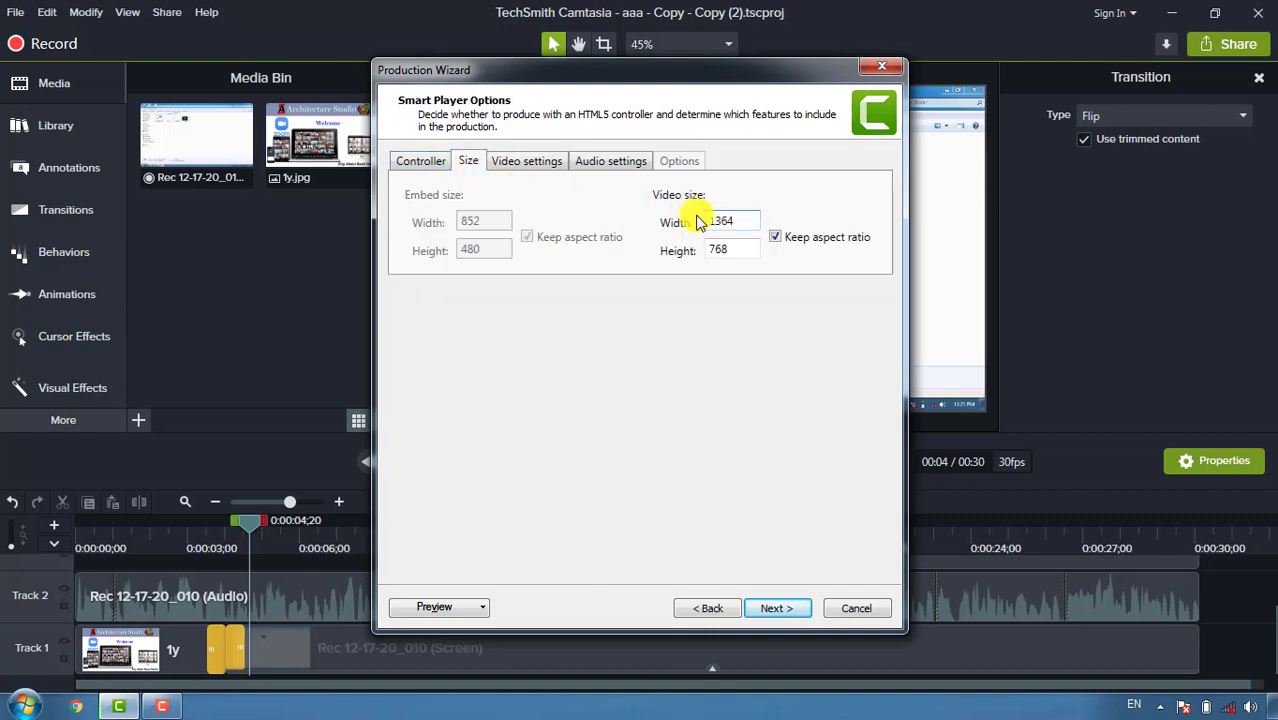
left_click(524, 164)
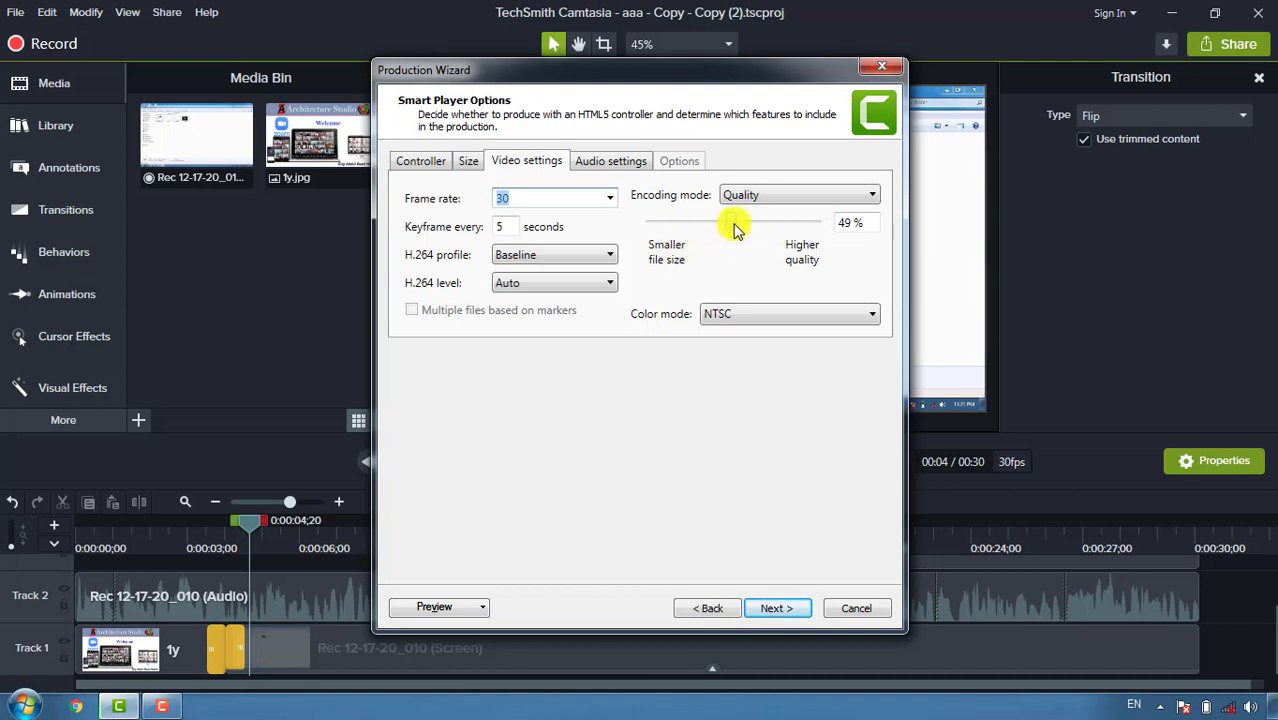
Step: Set the video encoding quality to 60%
left_click_drag(735, 230, 756, 230)
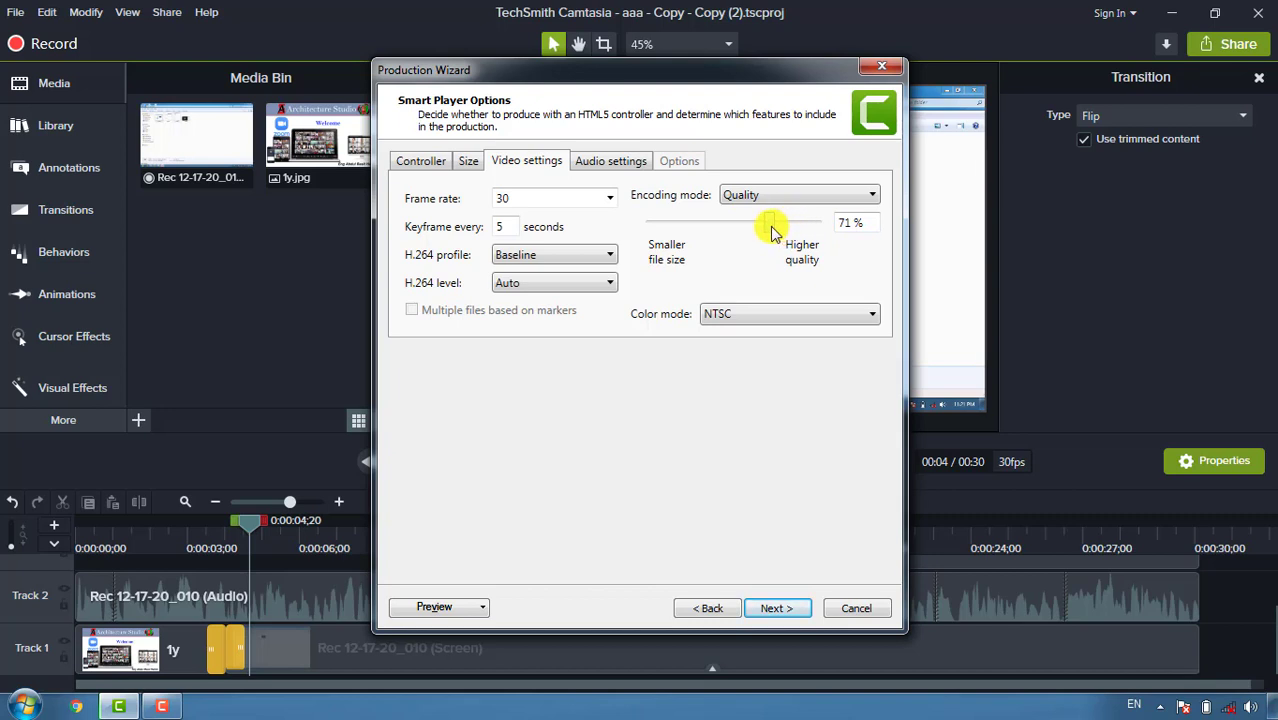
left_click_drag(771, 230, 718, 237)
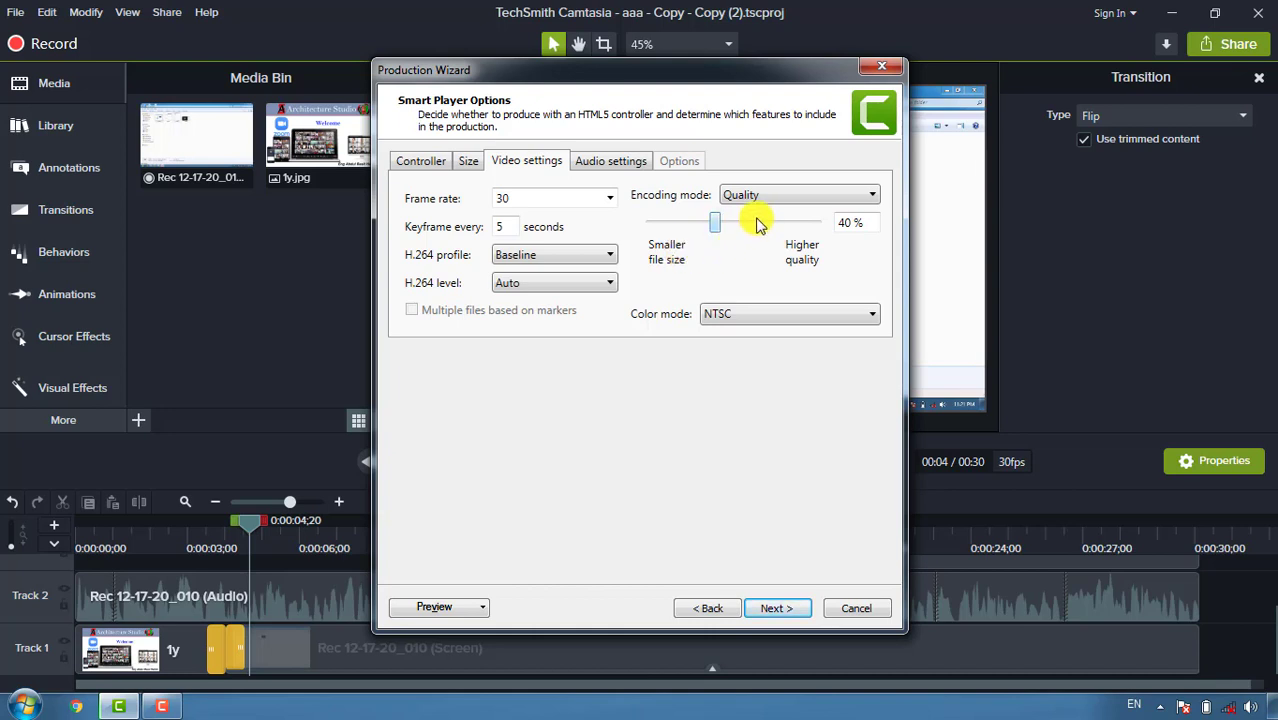
double_click(845, 222)
type("60")
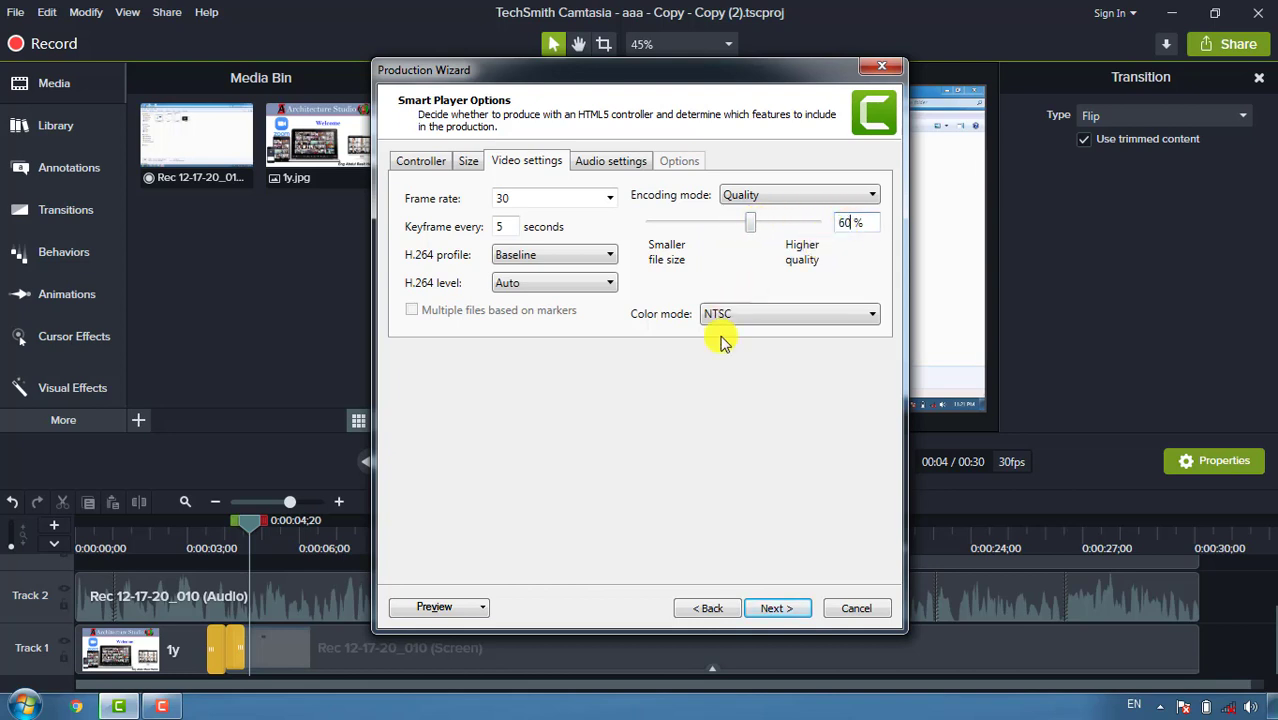
Step: Name the production "as", choose the Desktop as output folder for as.mp4 and produce the video
left_click(778, 610)
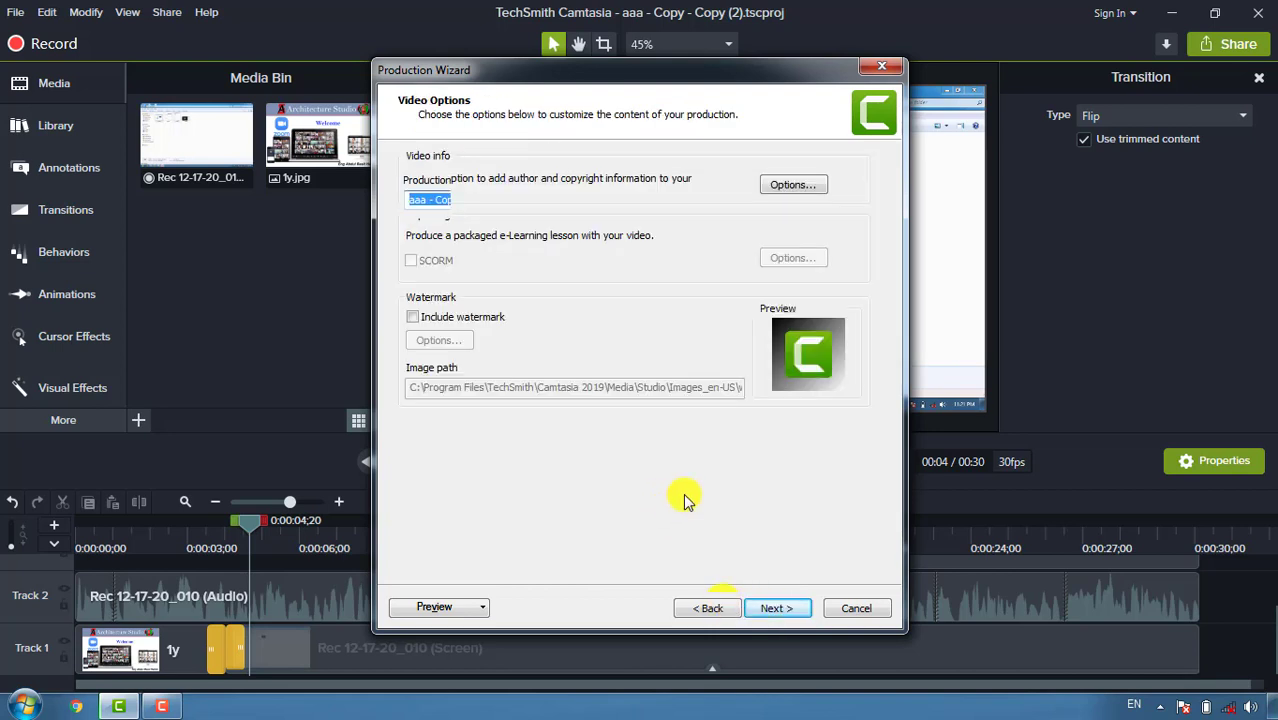
left_click(778, 609)
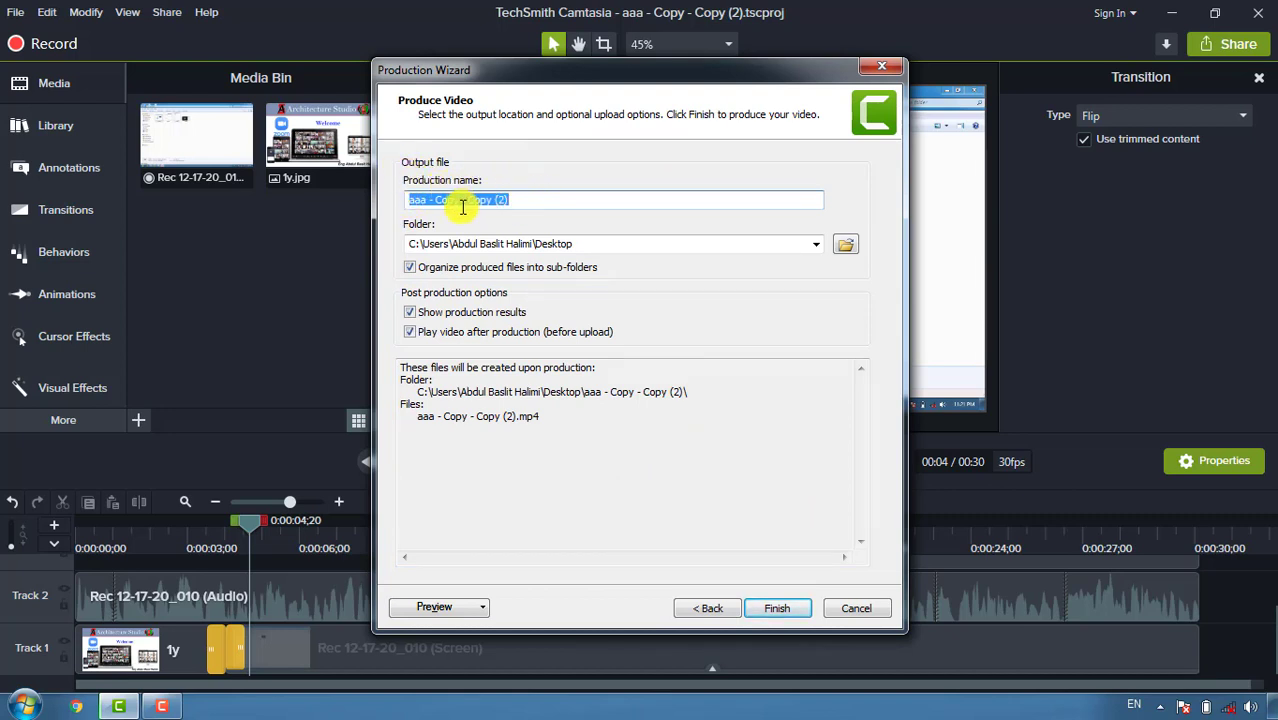
type("as")
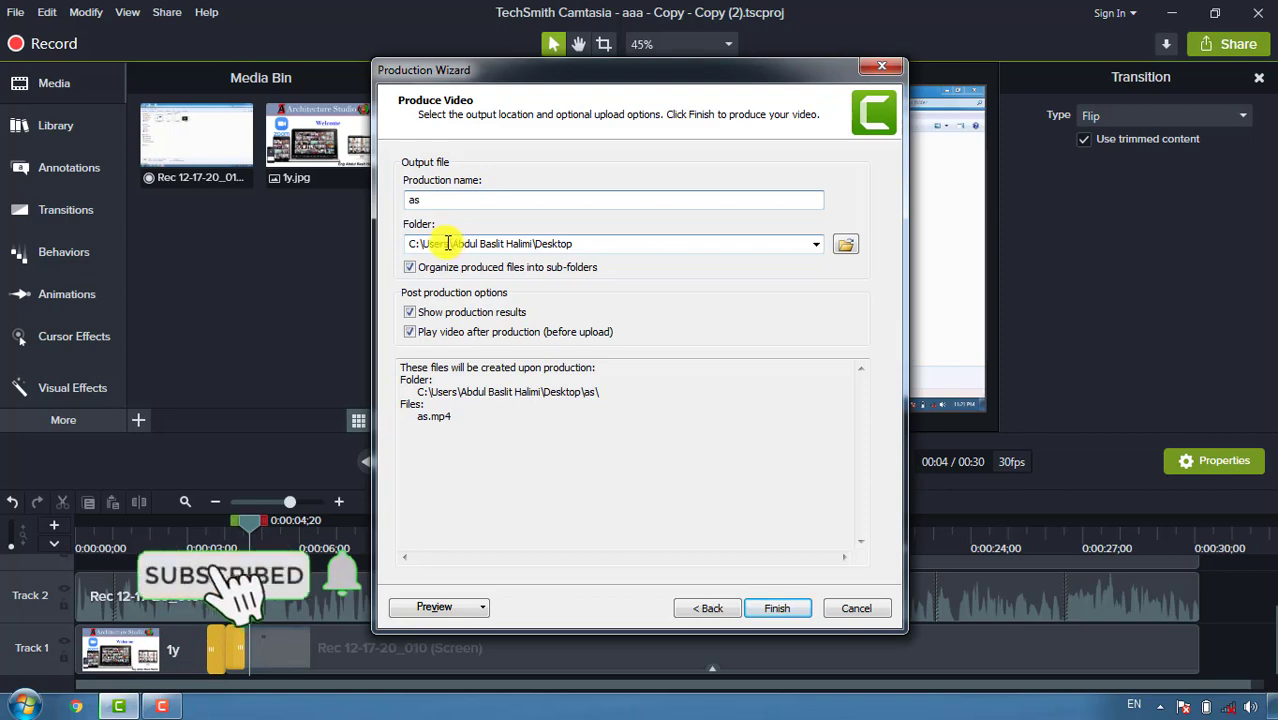
left_click(848, 246)
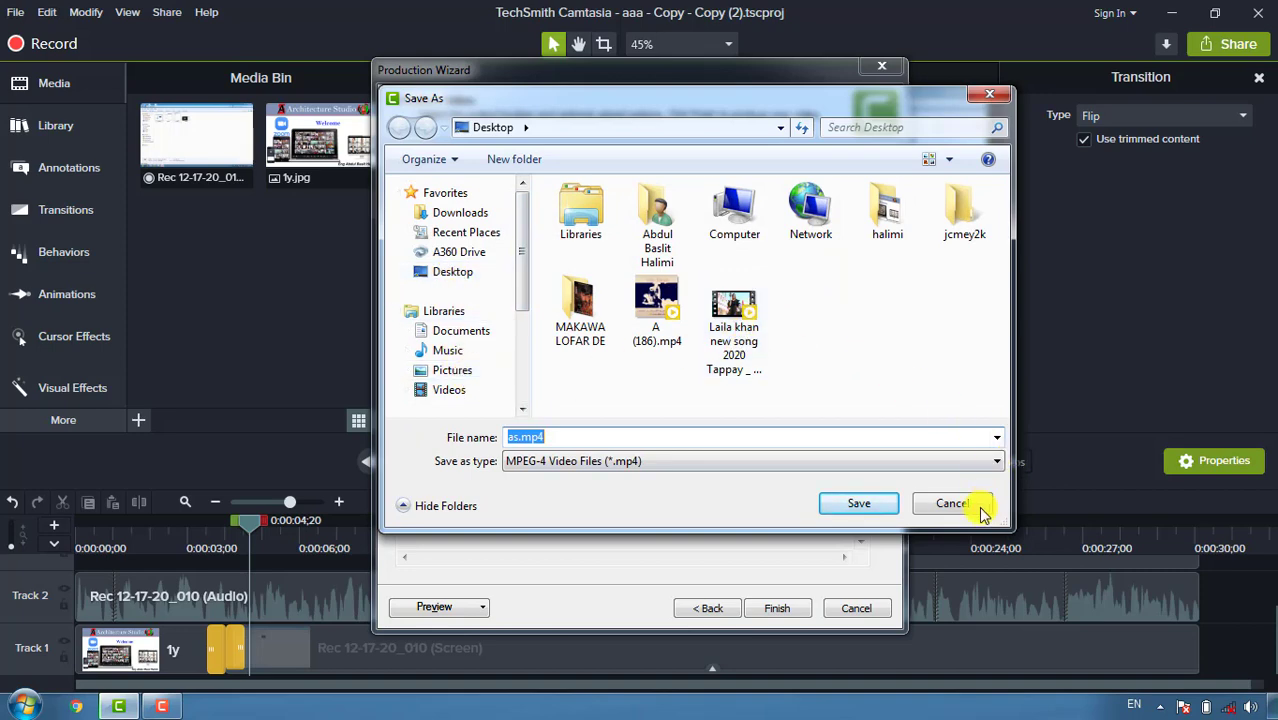
left_click(858, 503)
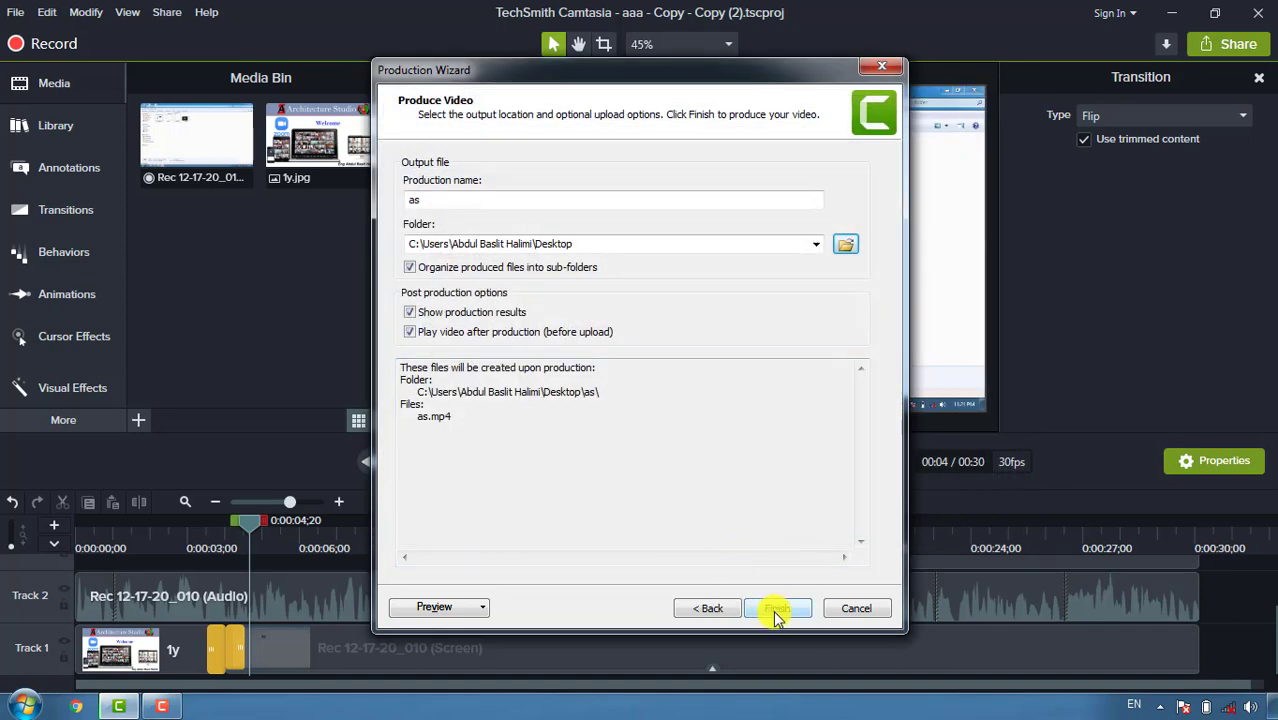
left_click(778, 612)
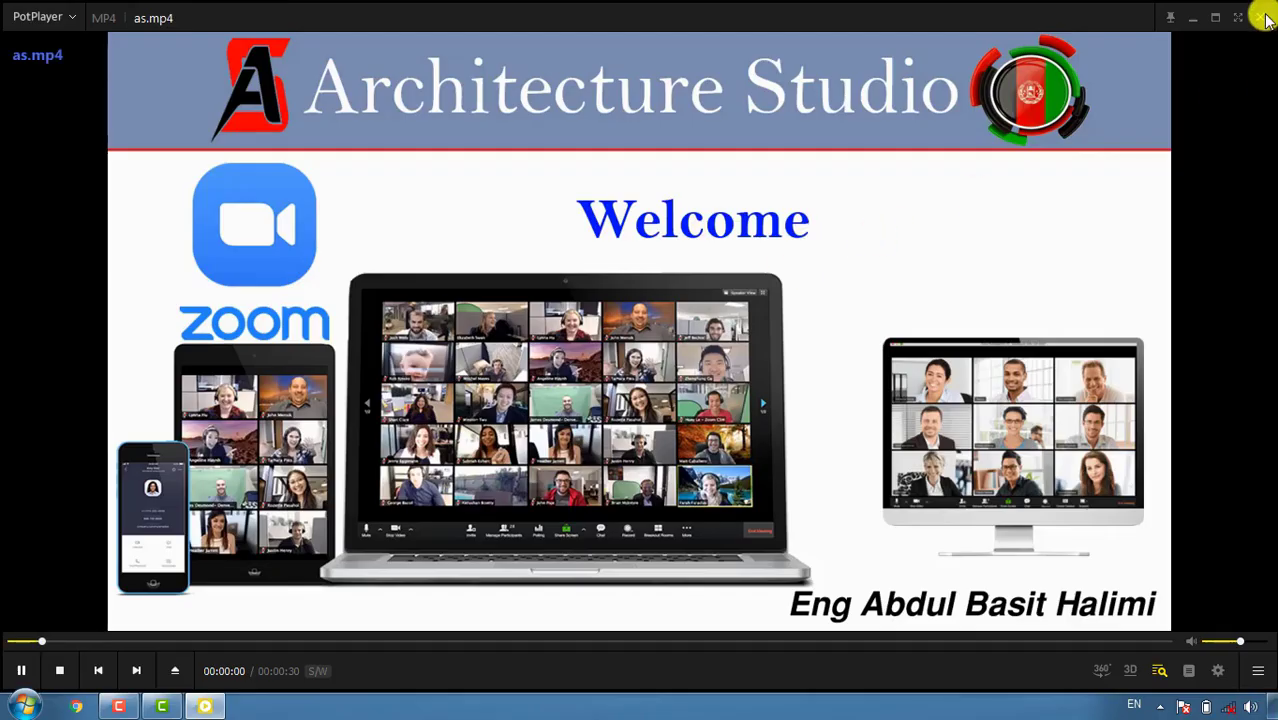
Step: Close the video playback and production results, and open the "as" folder on the desktop
left_click(1262, 18)
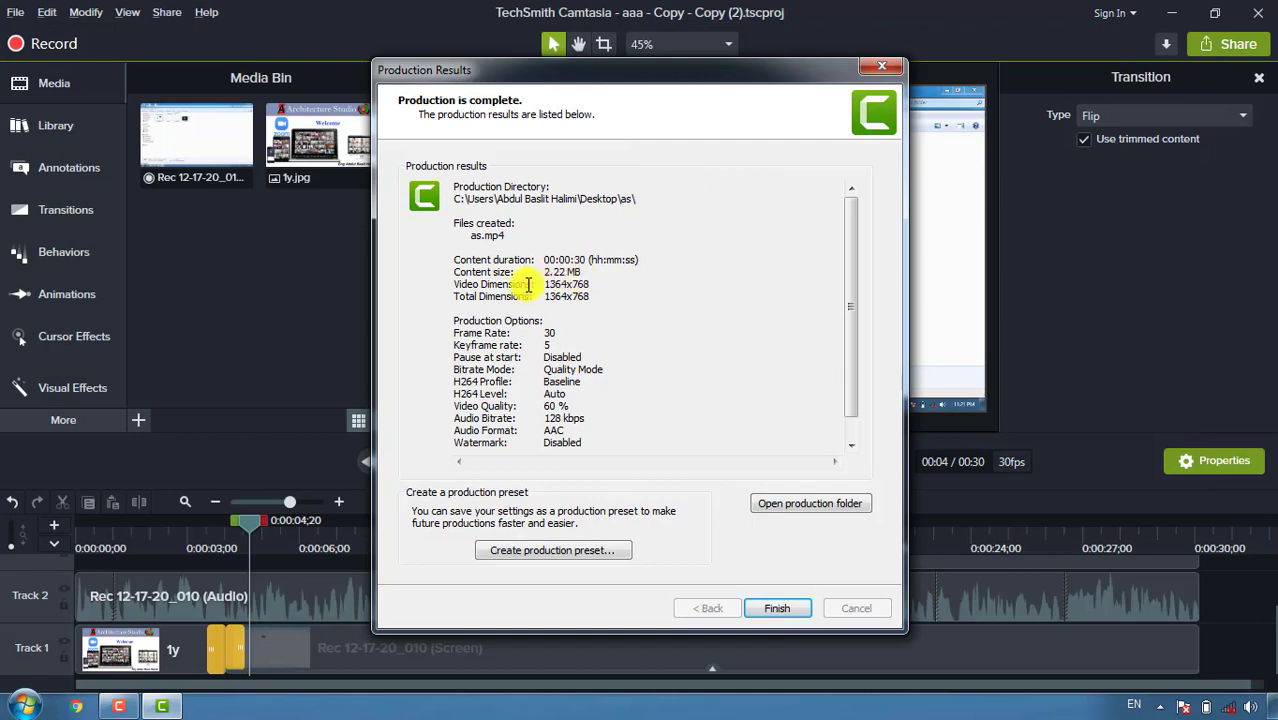
left_click(778, 609)
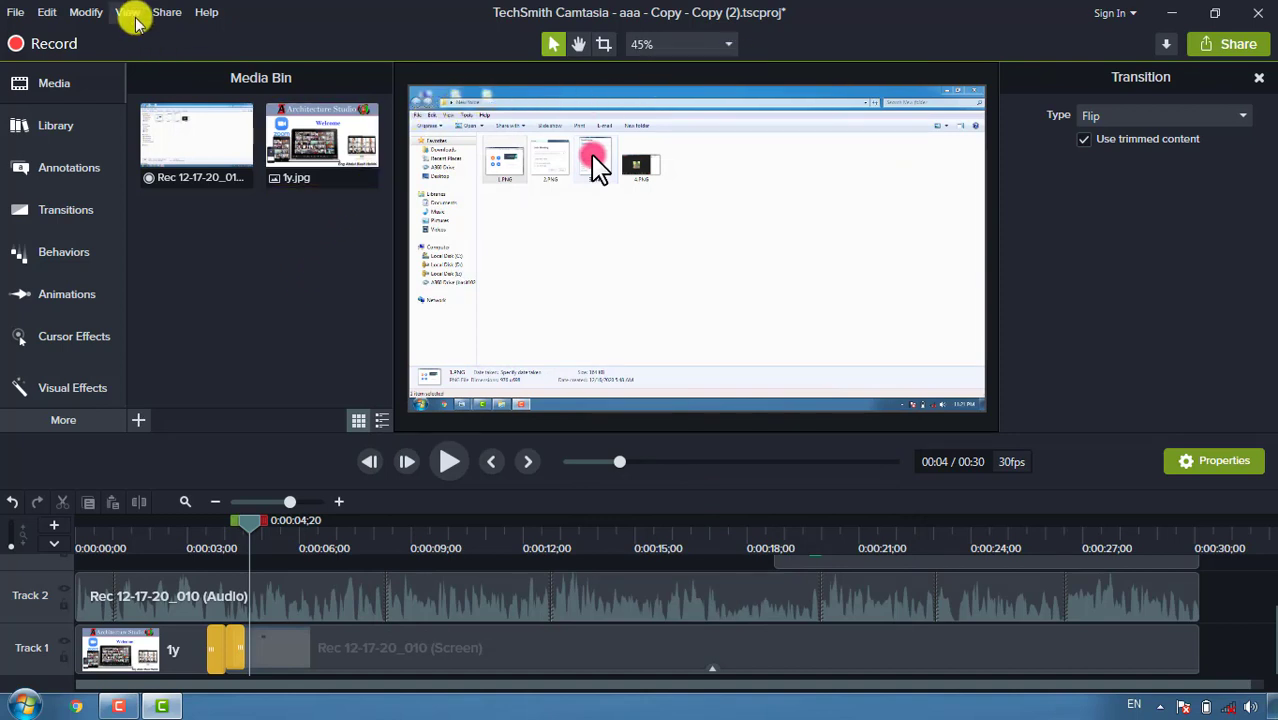
left_click(1172, 13)
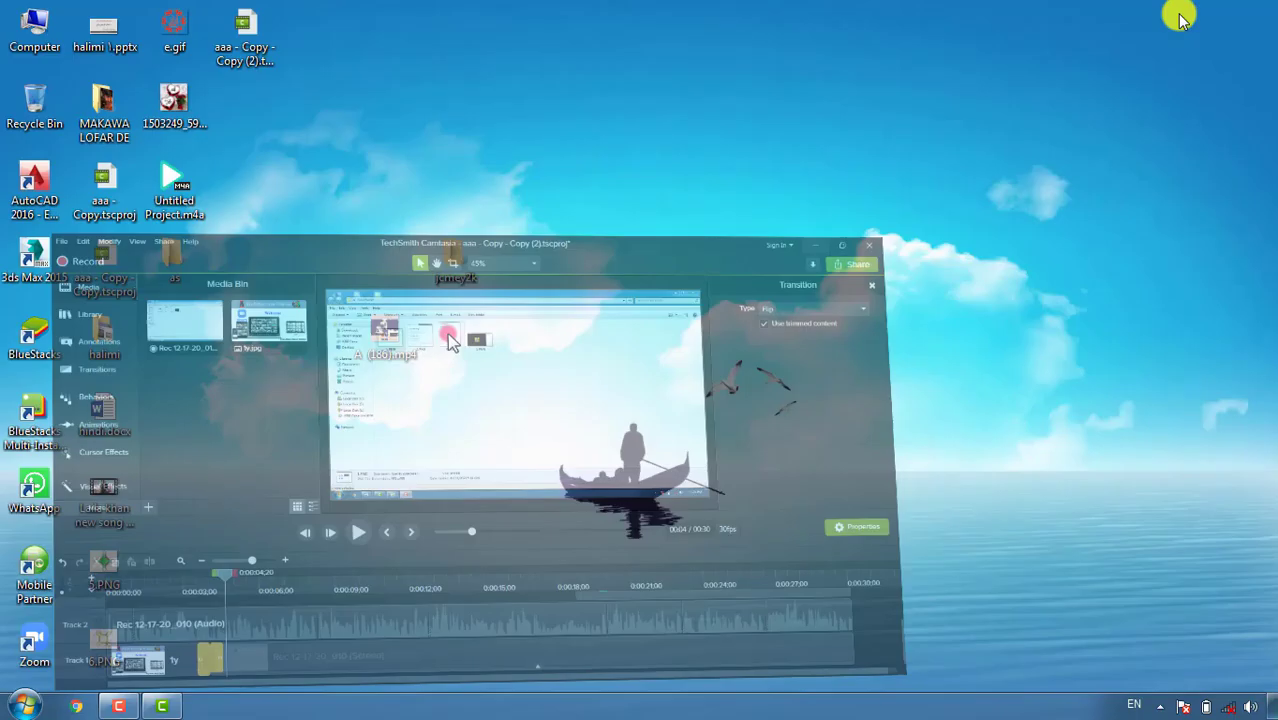
double_click(175, 265)
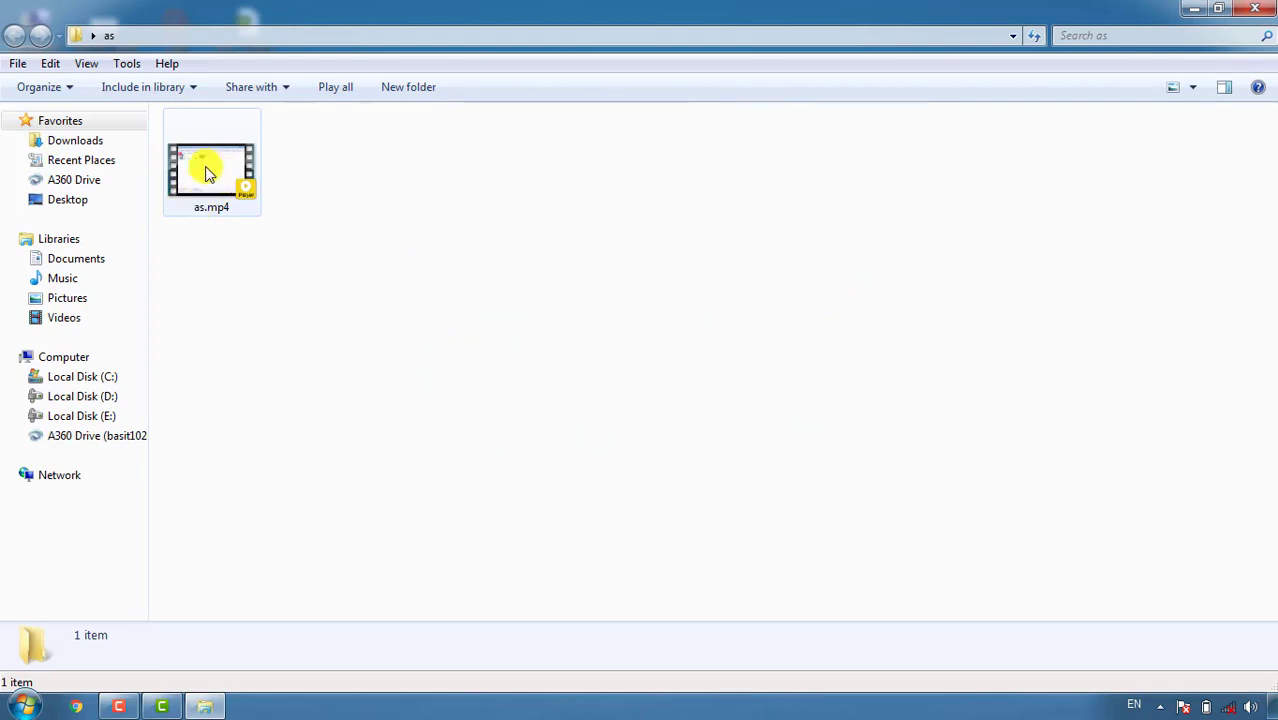
Step: Open the exported as.mp4 in PotPlayer to check the result and lower the playback volume
left_click(209, 174)
double_click(209, 174)
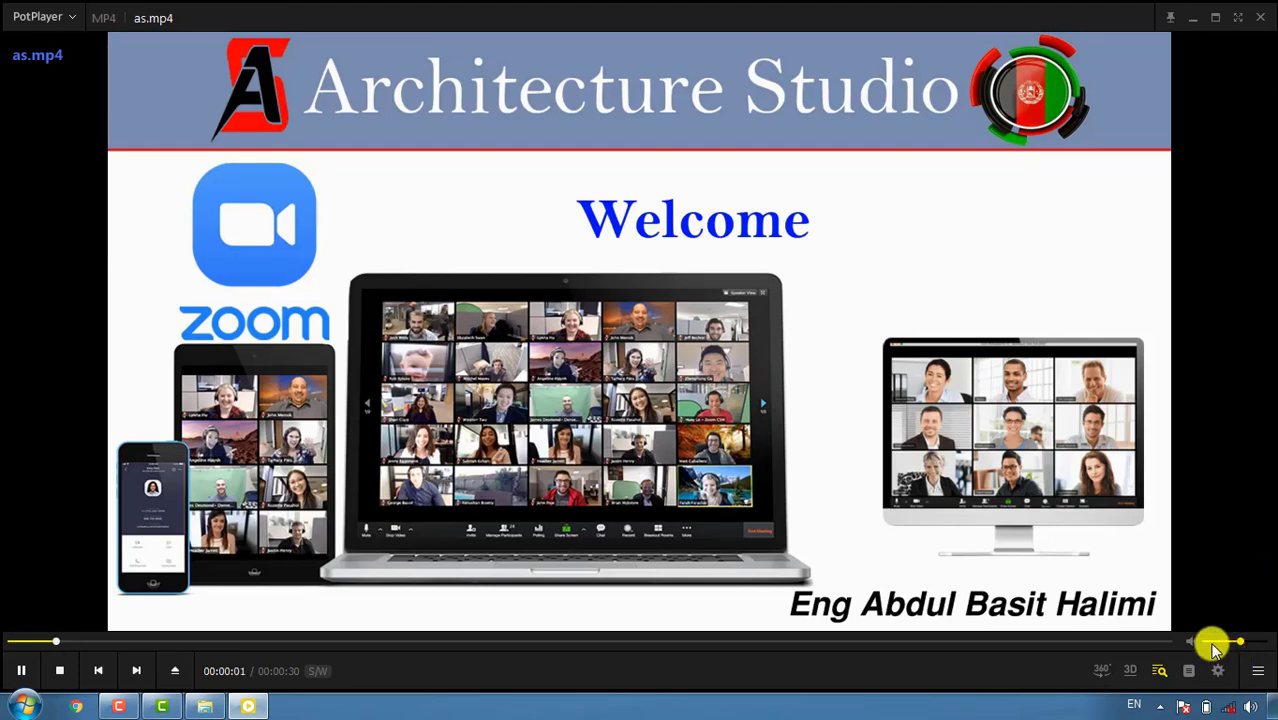
left_click(1210, 642)
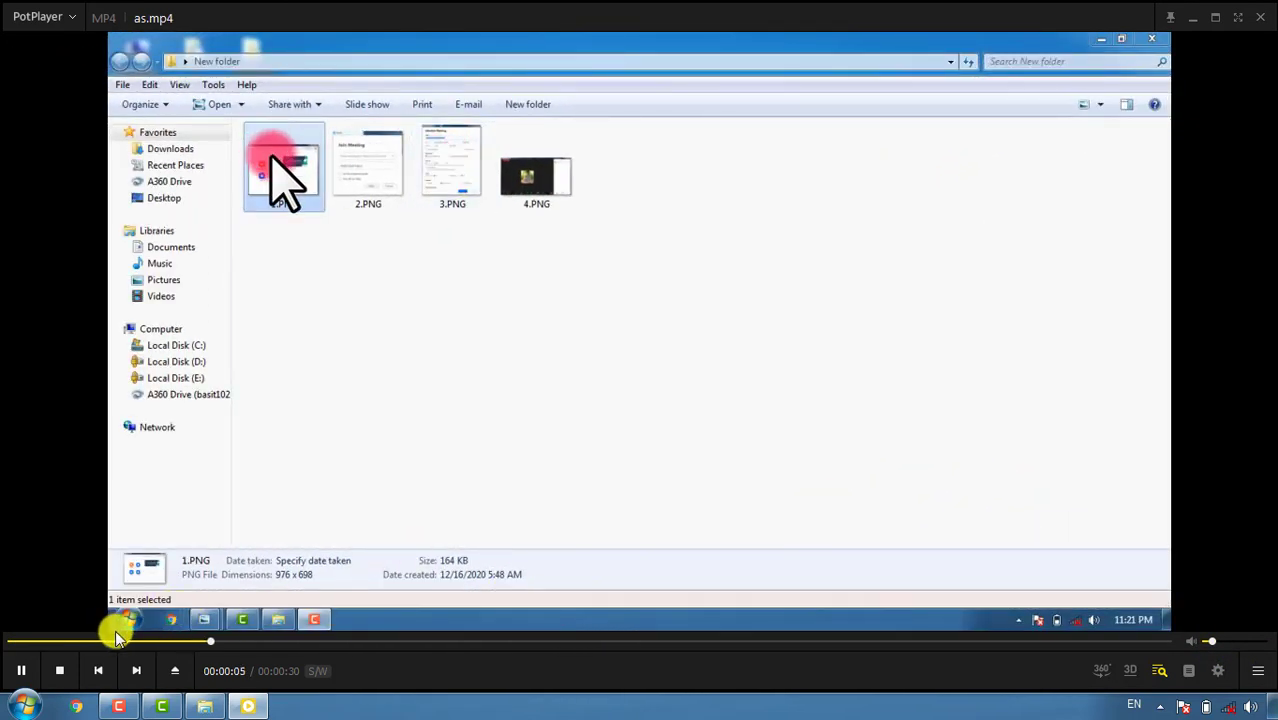
Step: Replay as.mp4 from near its beginning at a higher volume, pausing it at about 6 seconds and minimizing PotPlayer to return to Camtasia
left_click(98, 641)
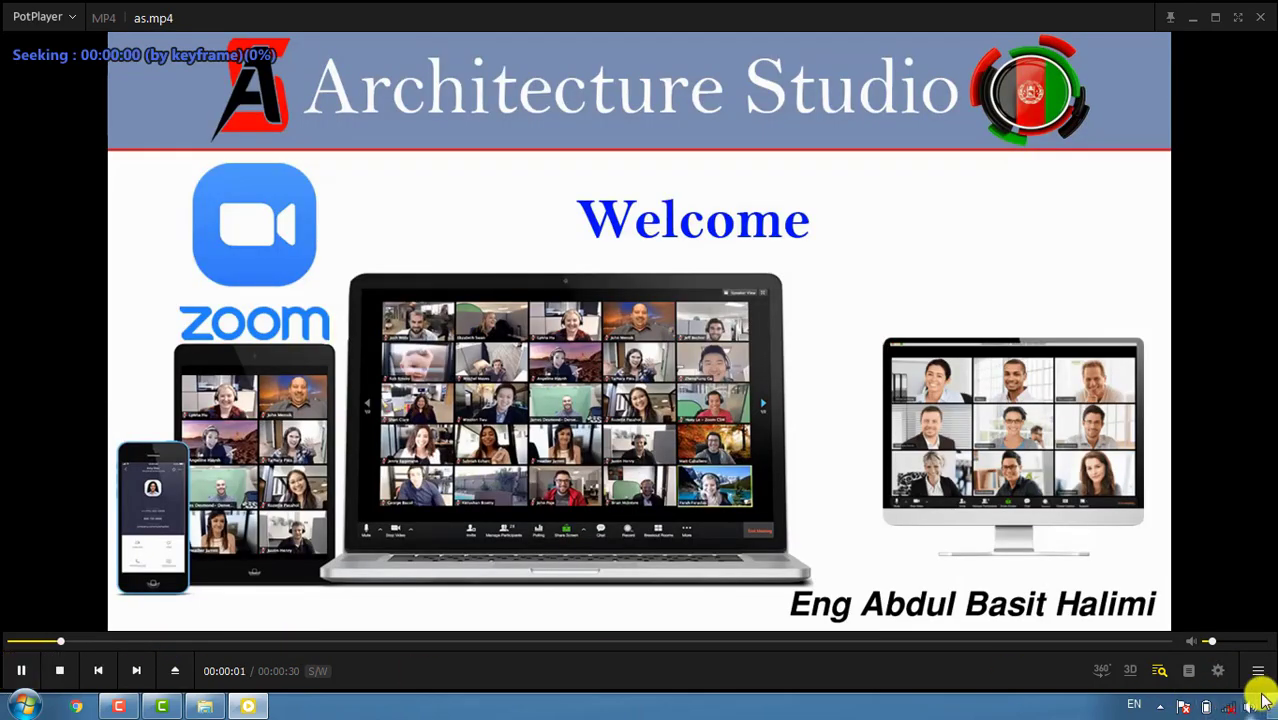
left_click(1236, 641)
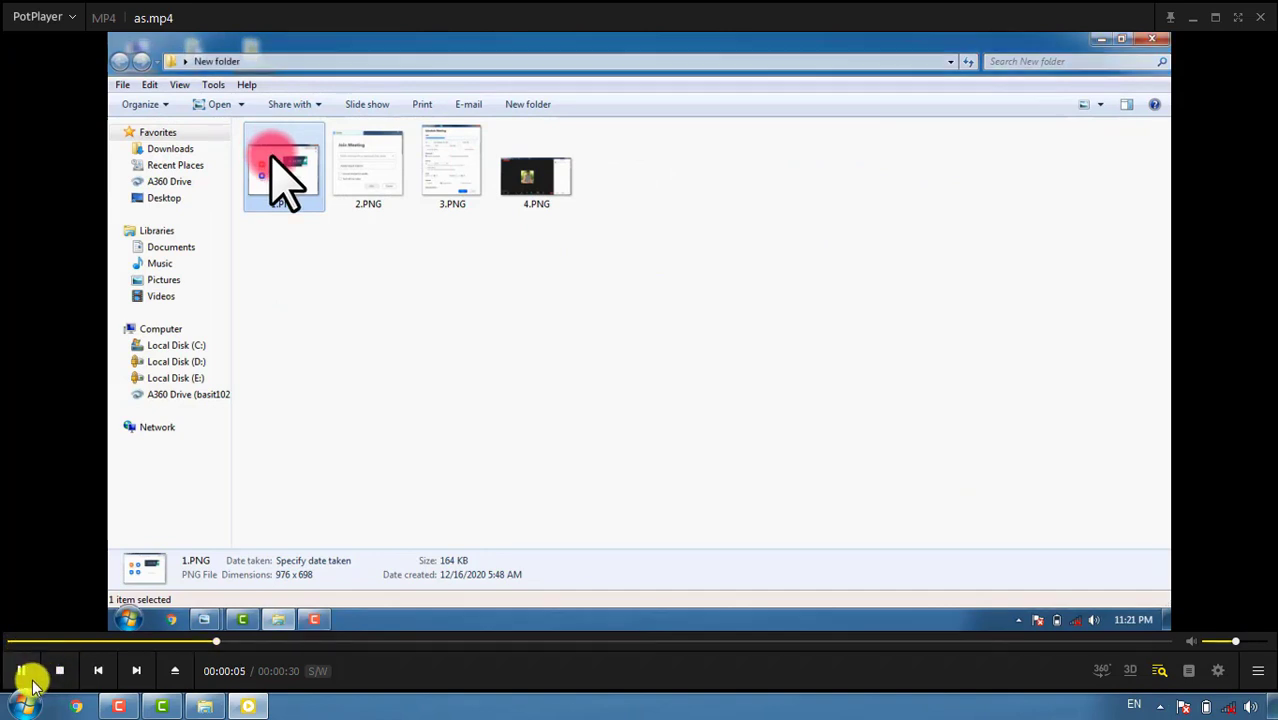
left_click(28, 671)
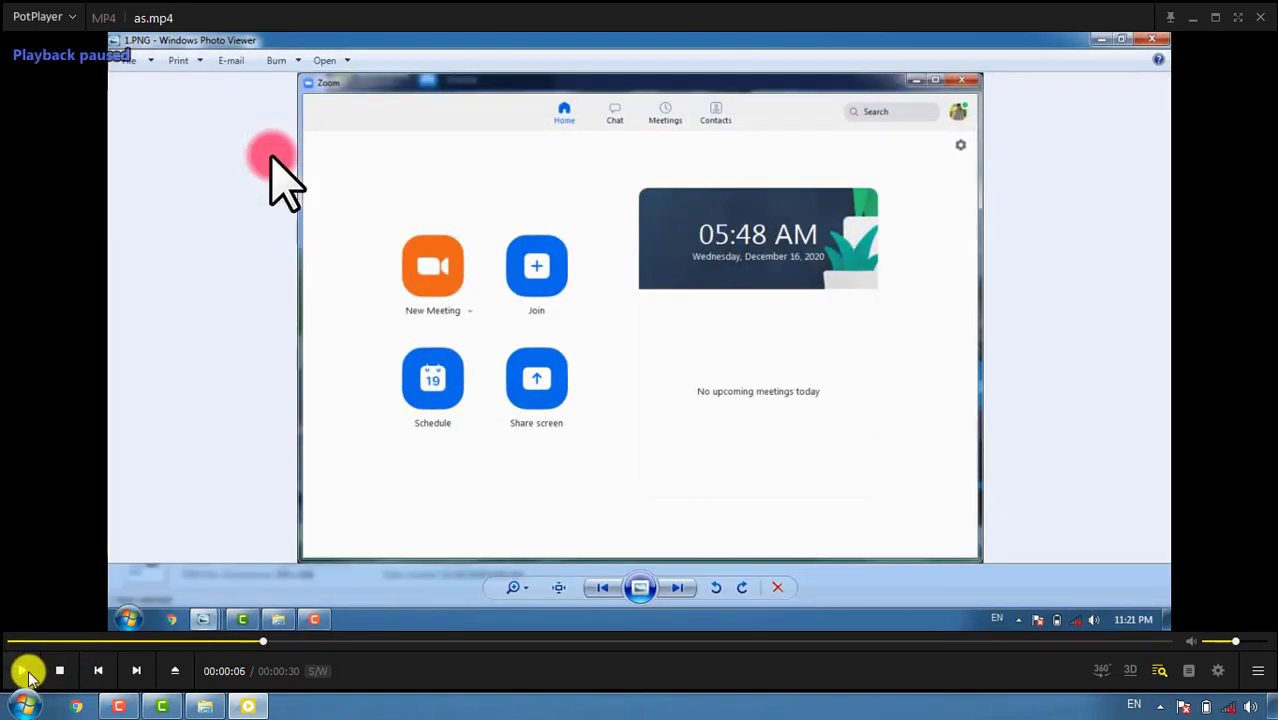
left_click(1195, 18)
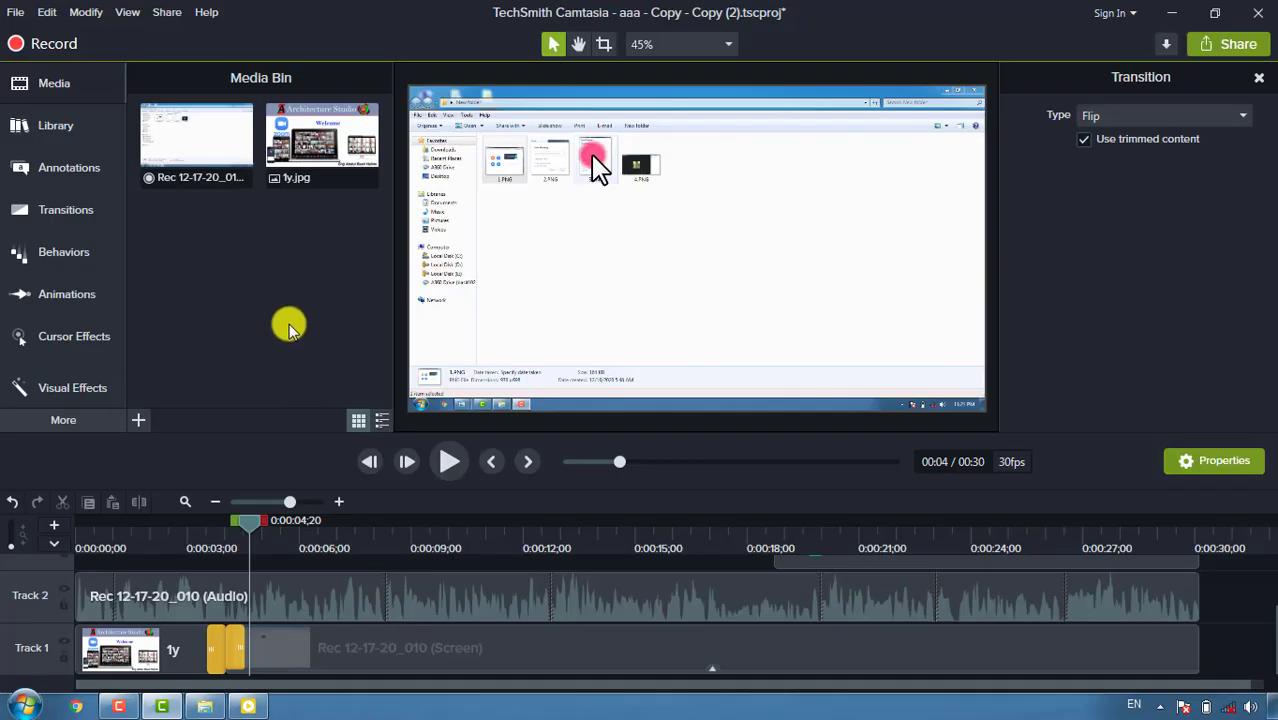